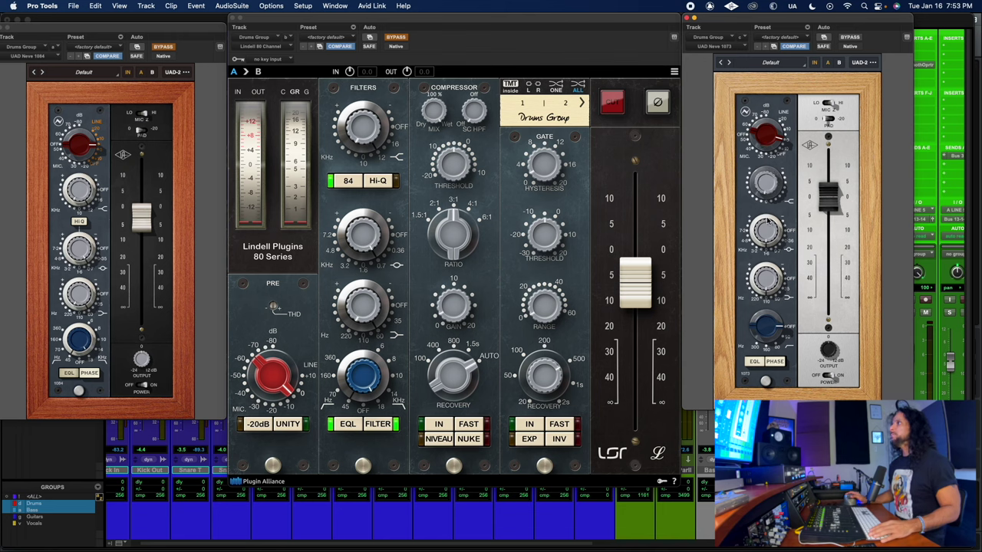
Switch the Lindell 80's EQ out of 84 mode and back, and close the UAD Neve 1073 window
click(350, 181)
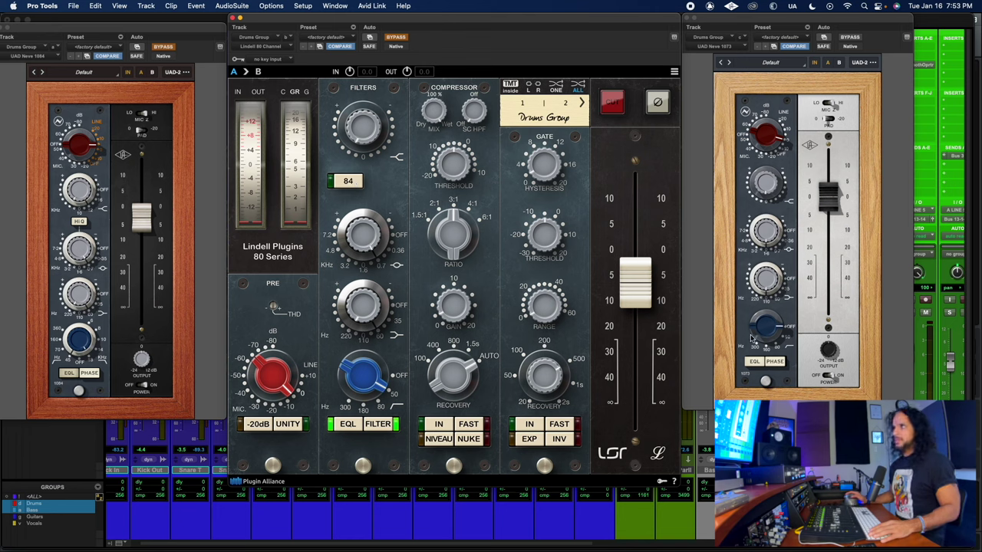
click(349, 184)
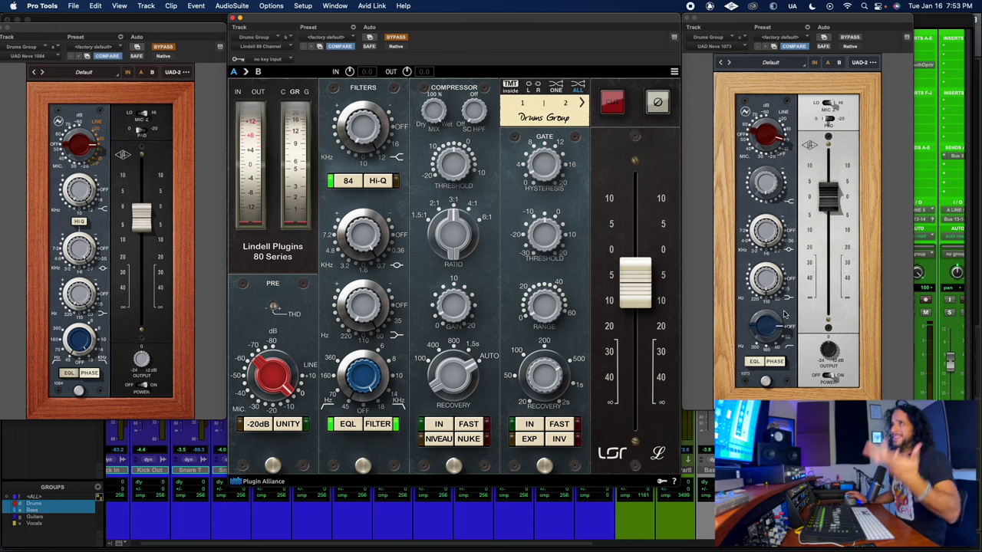
click(689, 18)
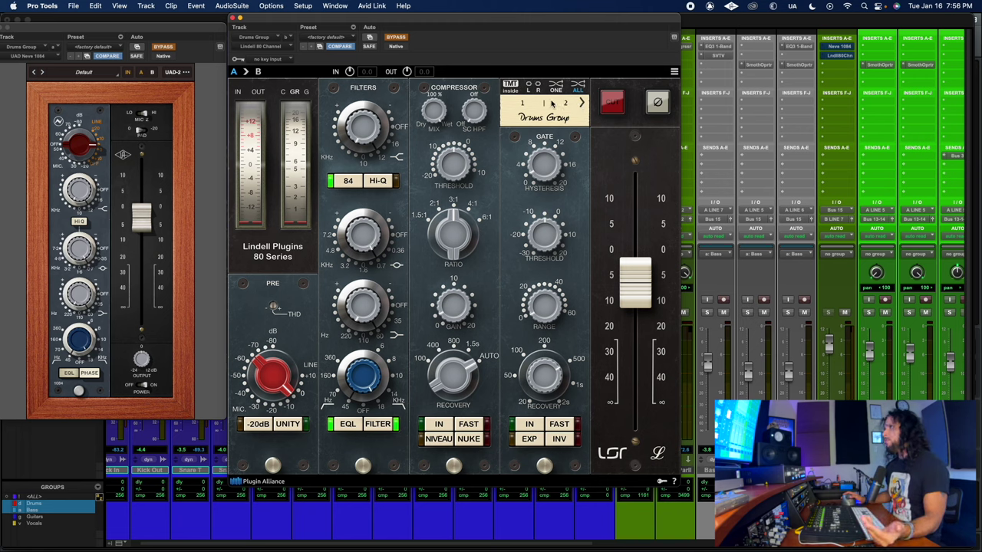
Advance the Lindell 80's TMT channel pair on the Drums Group to 5 | 6 and step it back
click(582, 103)
click(582, 103)
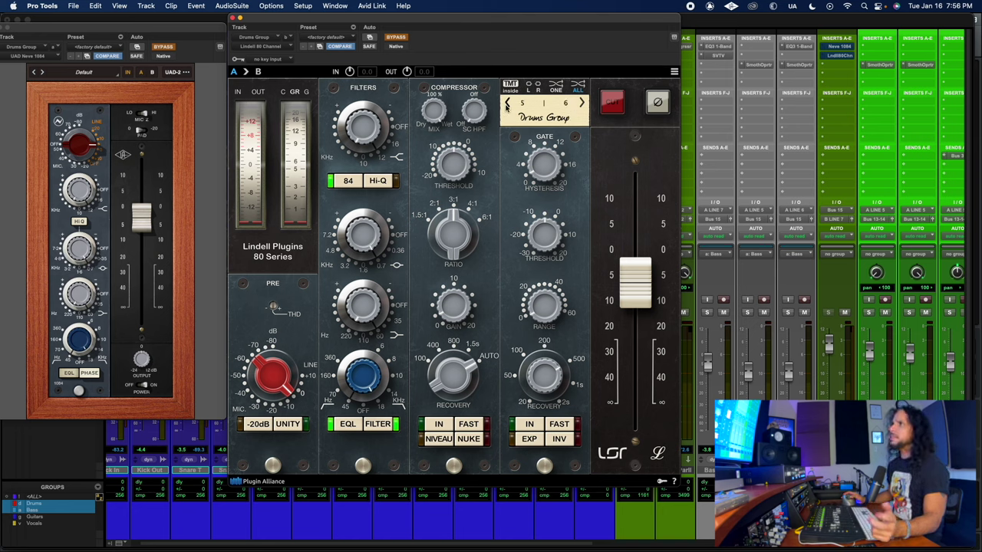
click(508, 102)
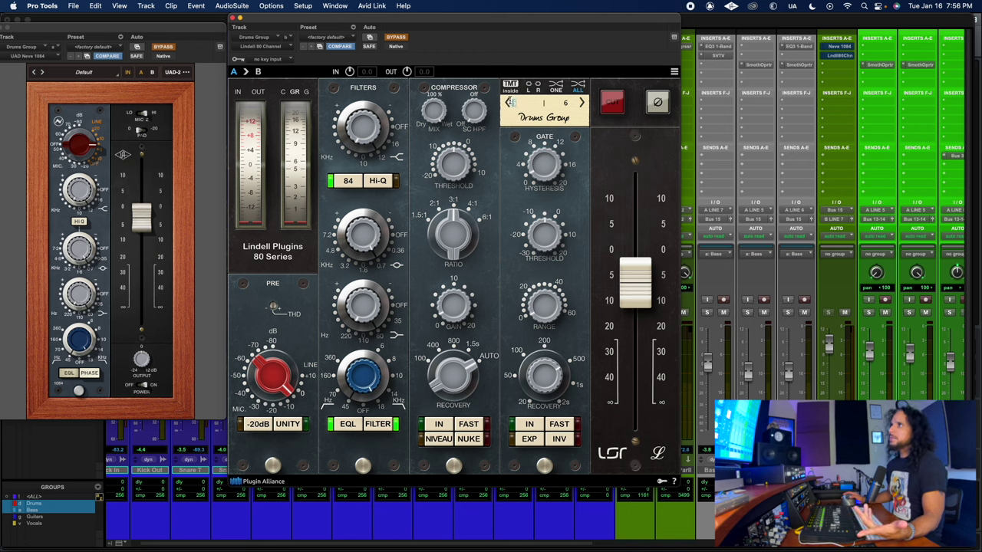
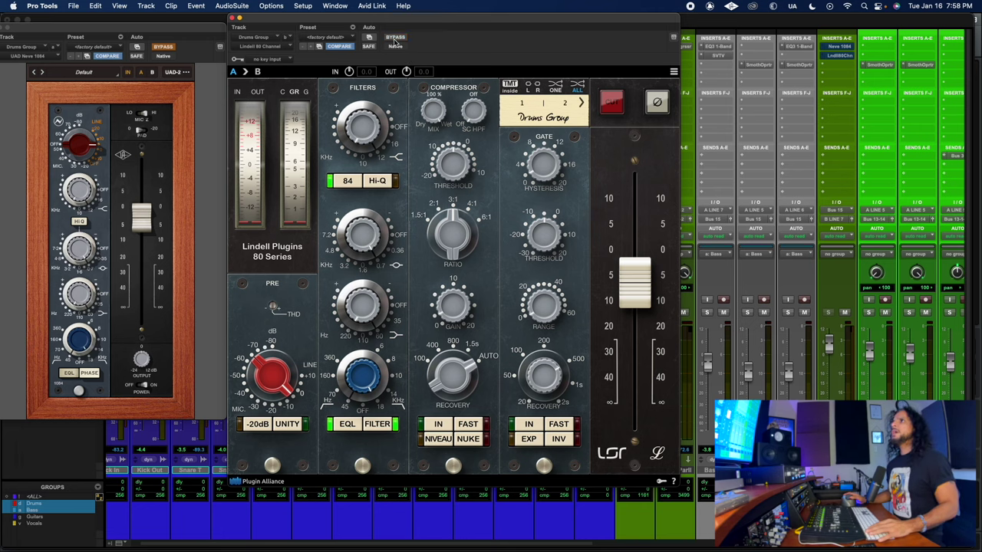
Move the Lindell 80 window aside to expose the drum channels in the mix window, and return it beside the Neve 1084
mouse_move(403, 27)
mouse_down()
mouse_move(421, 27)
mouse_move(409, 29)
mouse_up()
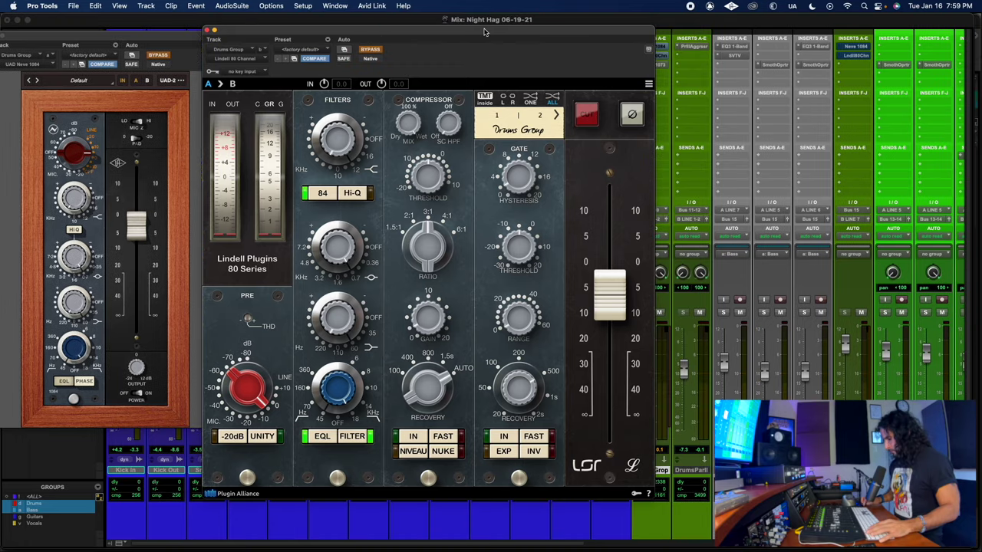
drag(484, 31, 629, 50)
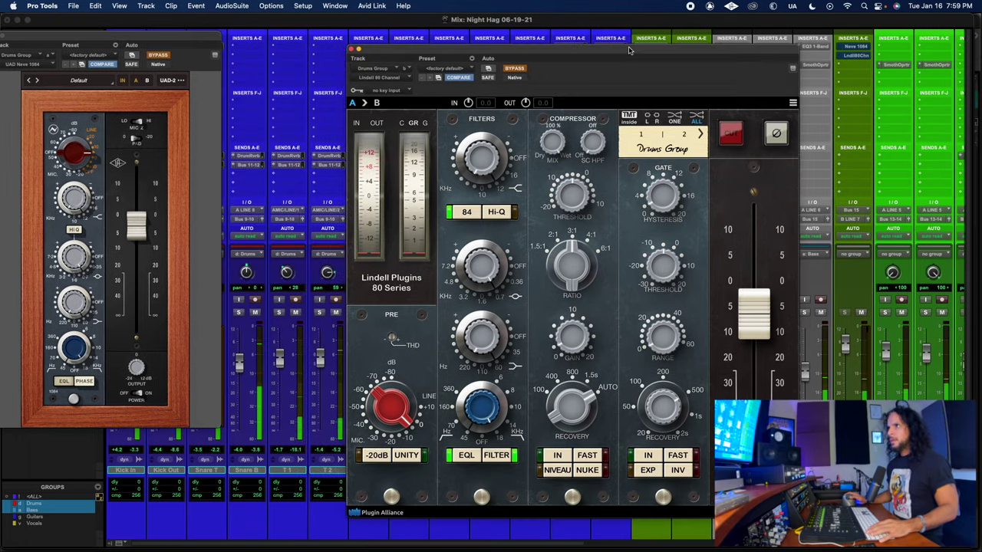
click(646, 14)
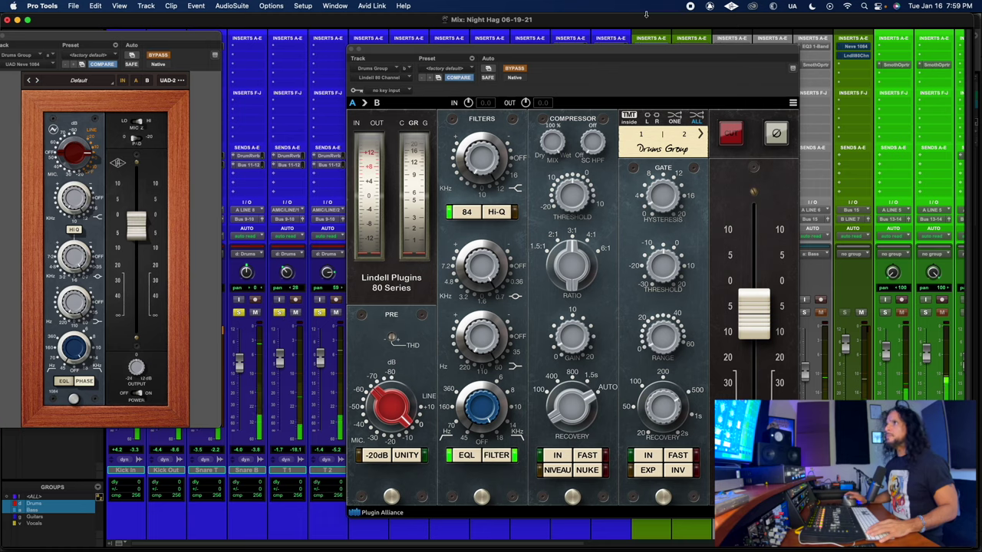
drag(646, 49, 522, 17)
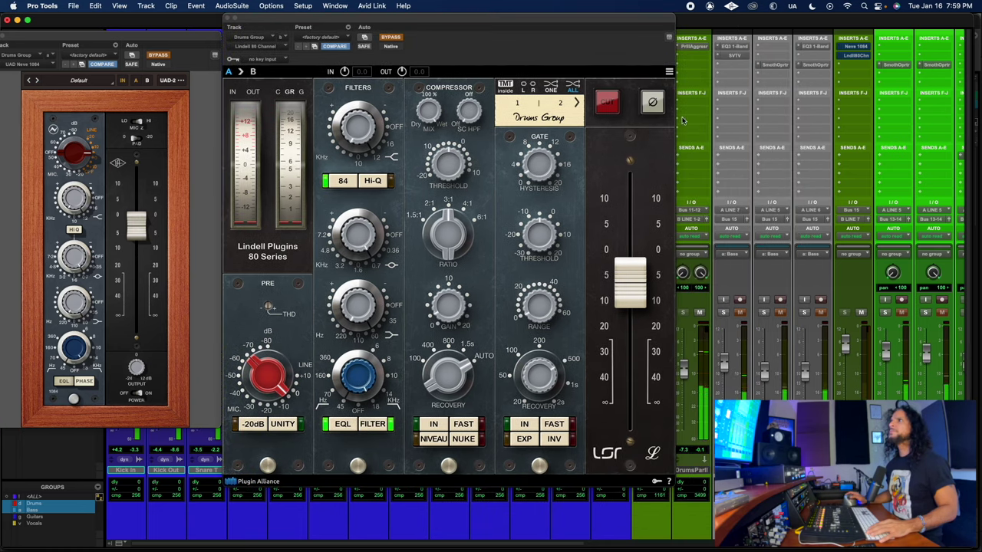
Compare the UAD Neve 1084 and Lindell 80 on the Drums Group during playback by alternately engaging and bypassing each plugin
click(166, 56)
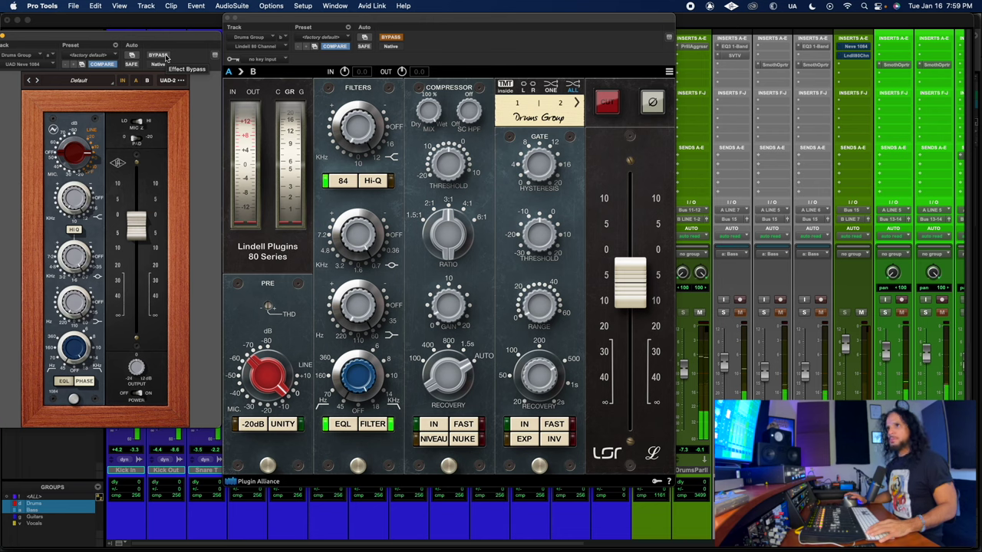
click(164, 57)
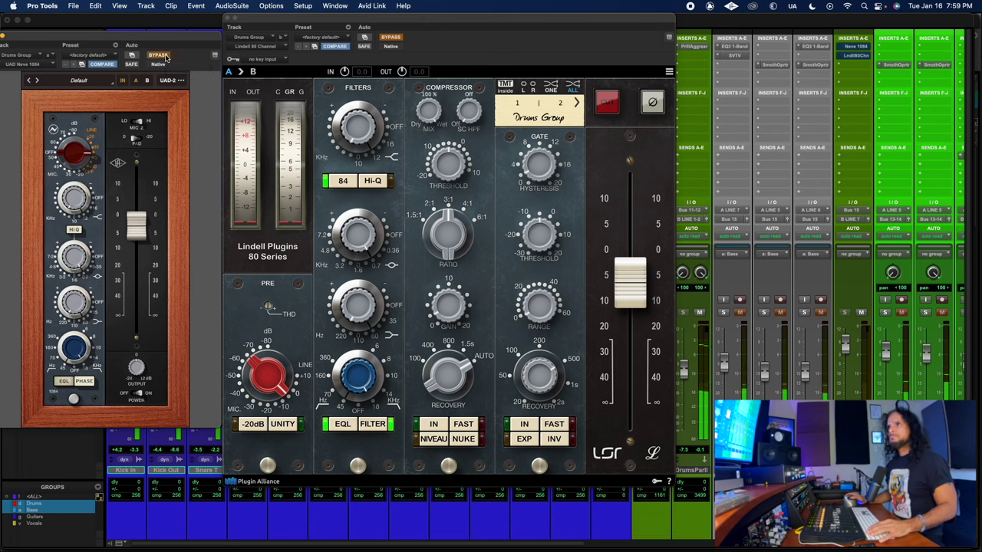
click(396, 41)
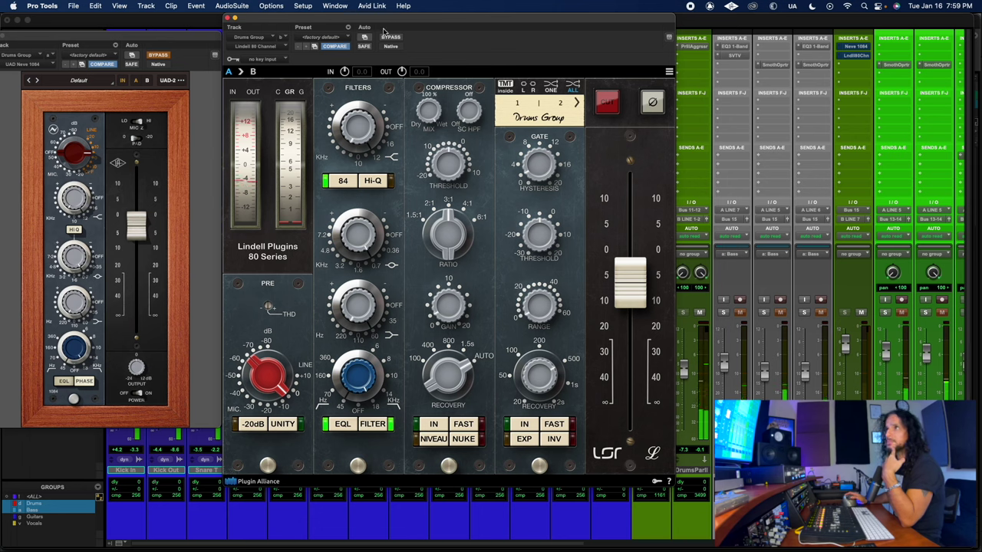
click(161, 56)
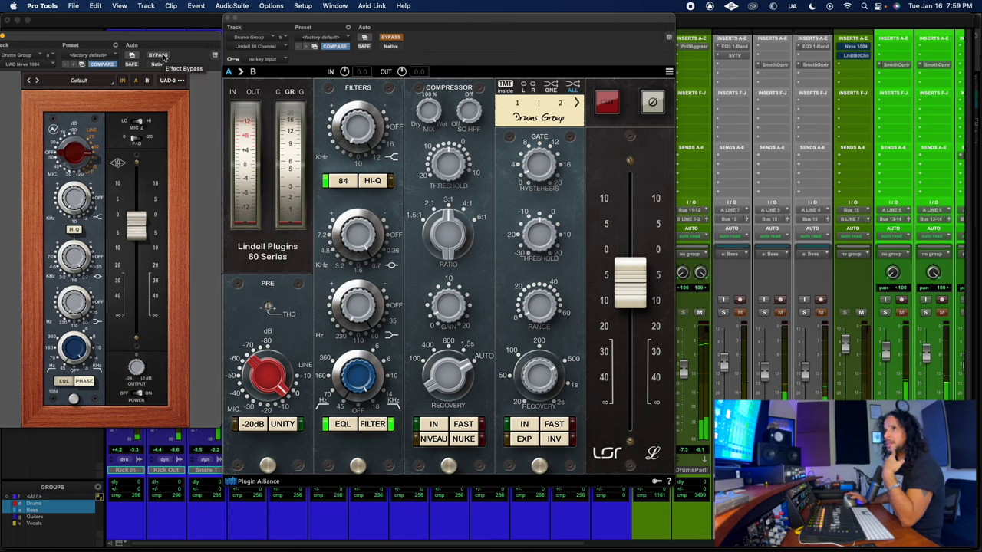
click(163, 56)
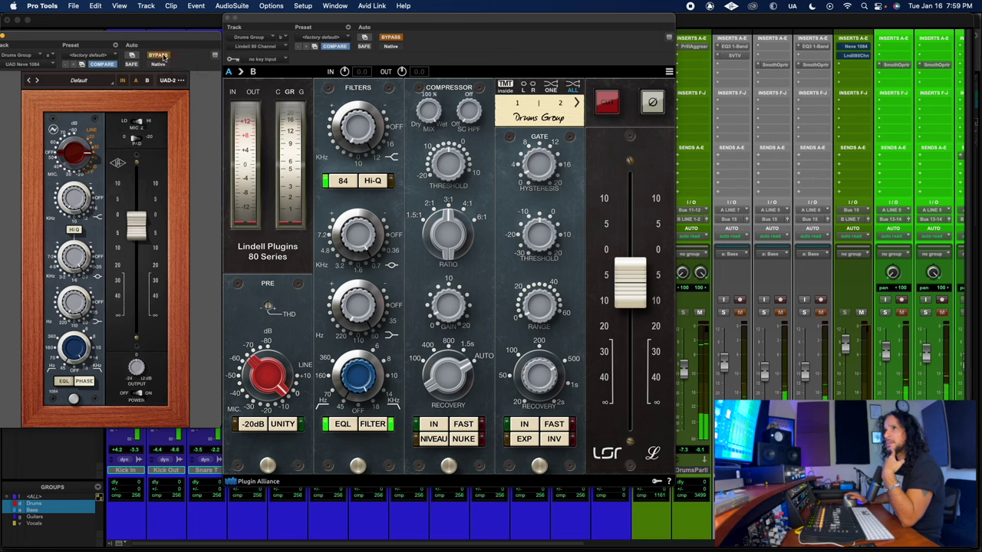
click(394, 38)
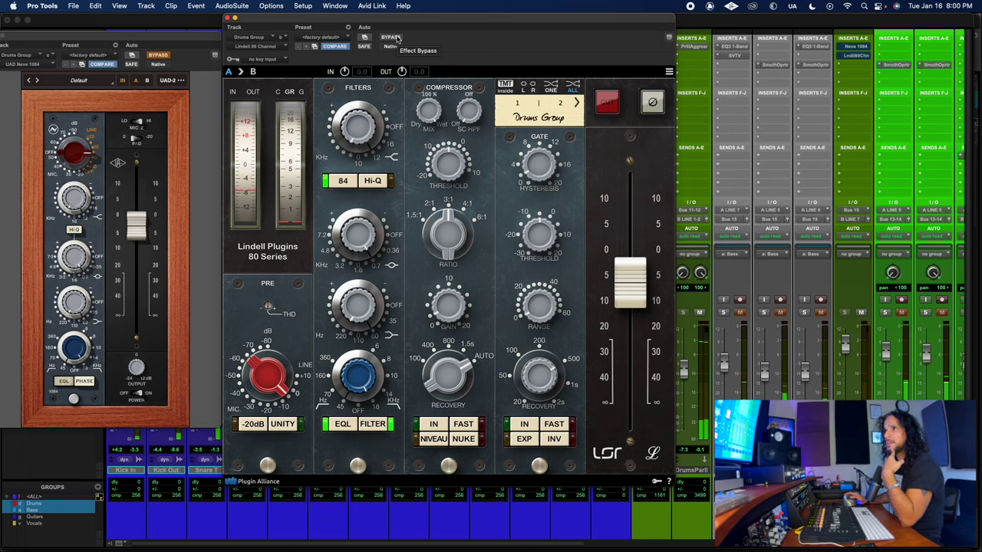
click(394, 38)
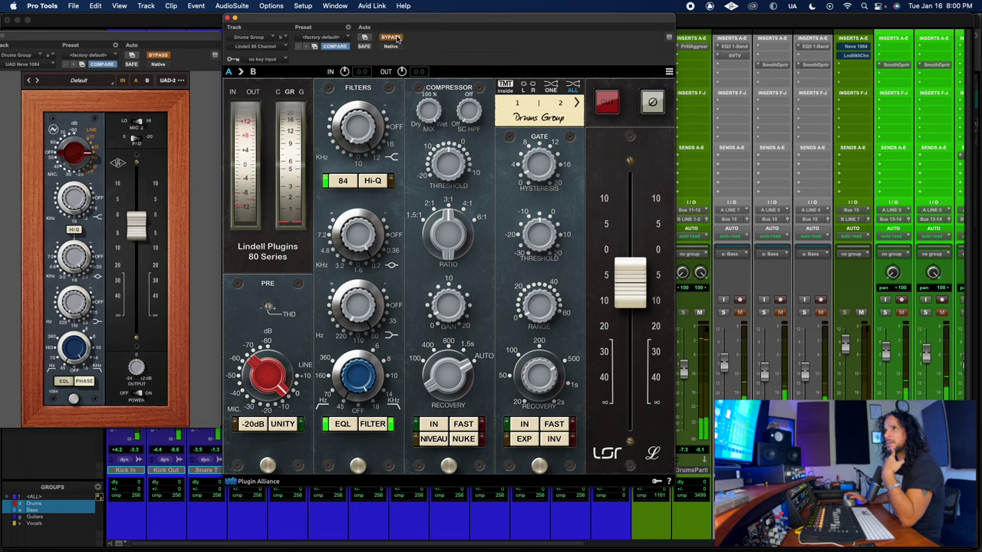
click(159, 55)
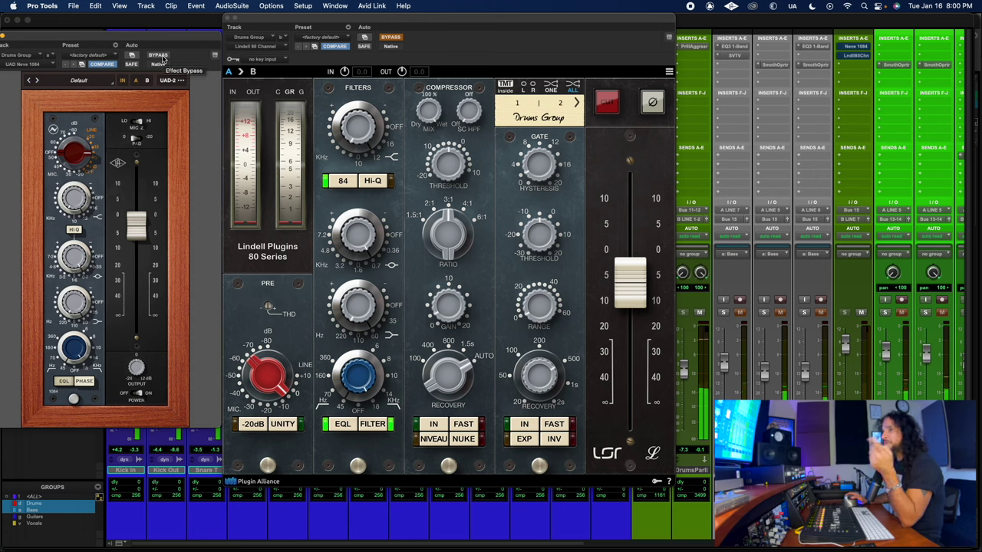
click(161, 55)
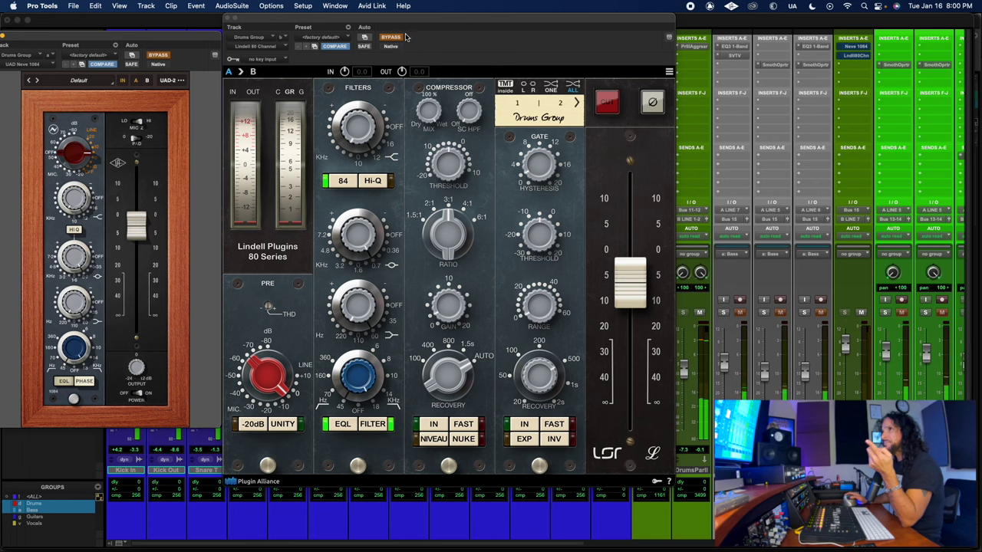
click(397, 37)
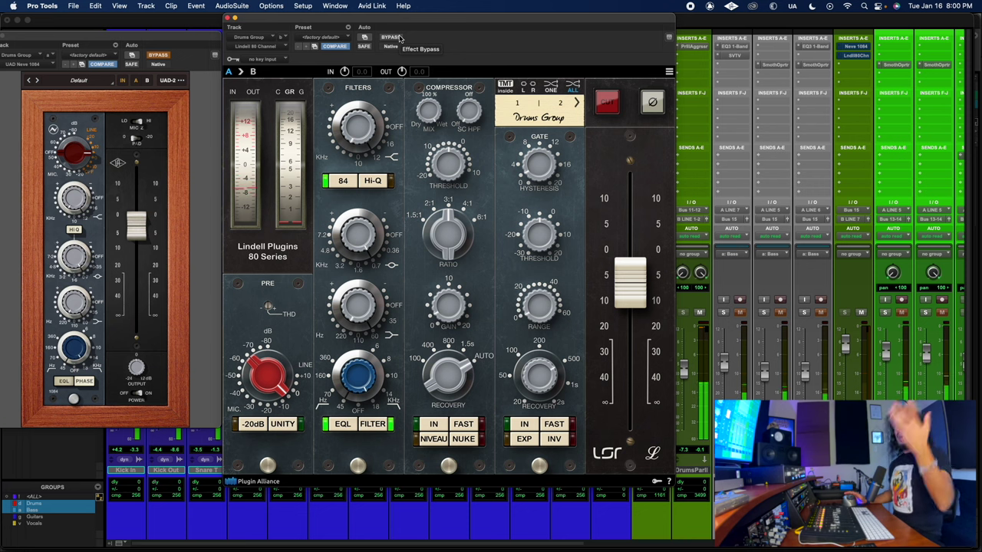
click(394, 38)
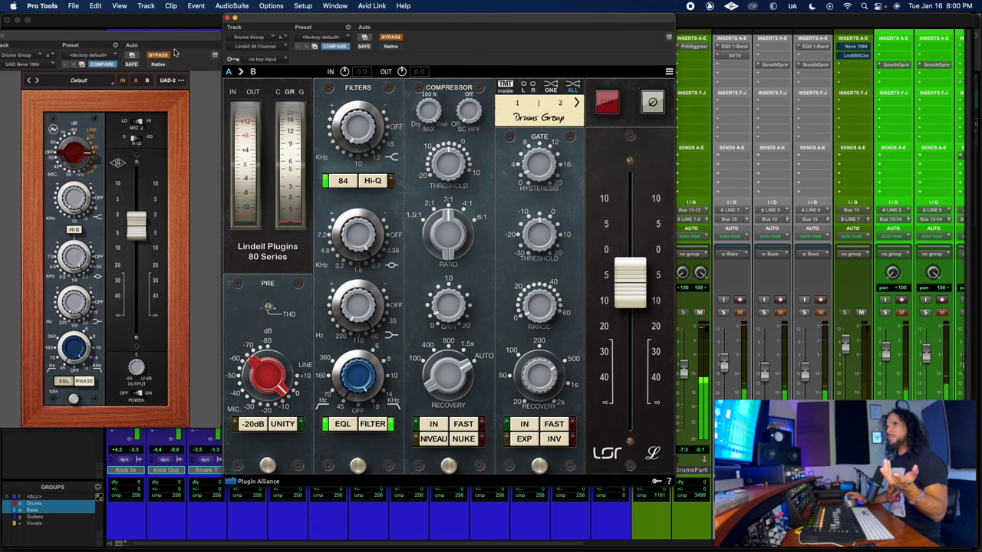
click(158, 56)
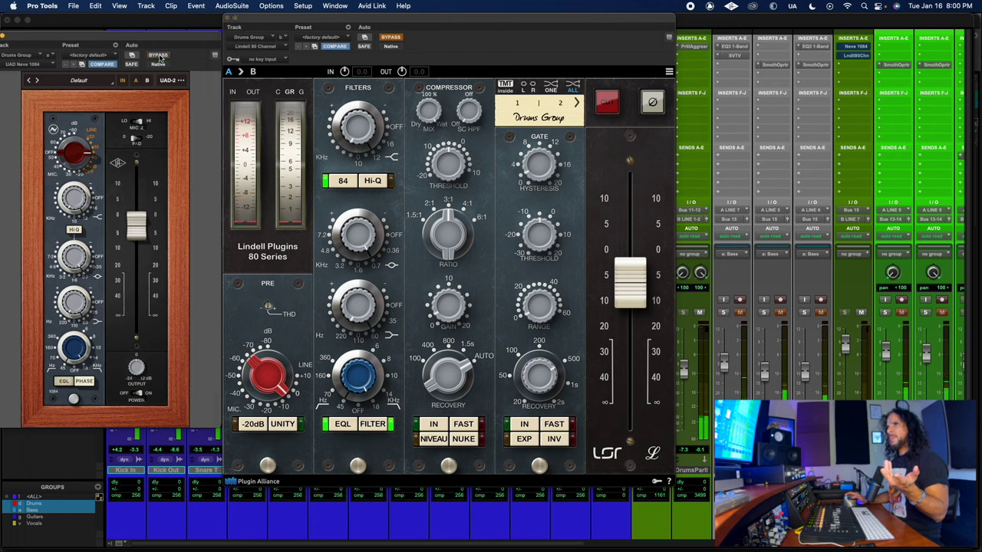
click(159, 57)
click(392, 38)
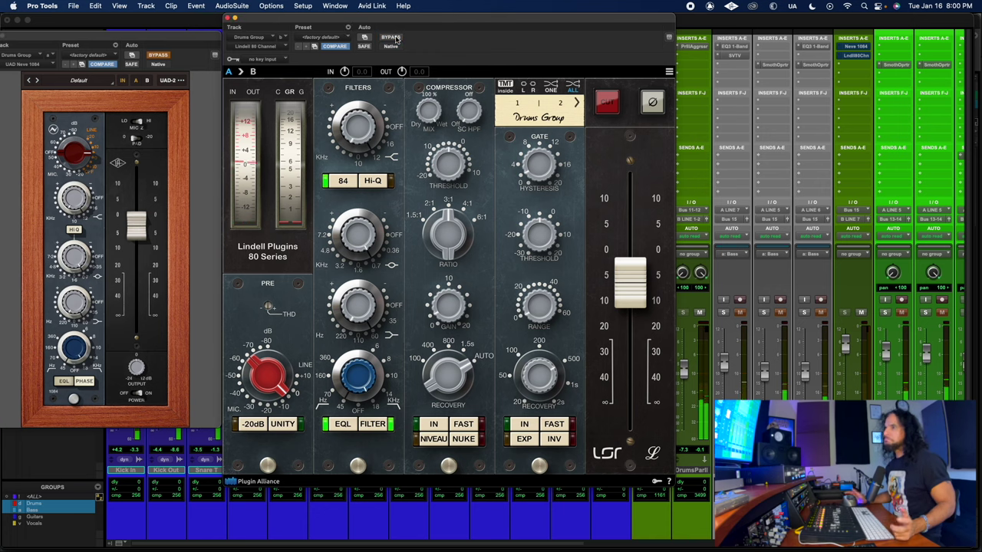
click(392, 38)
click(158, 55)
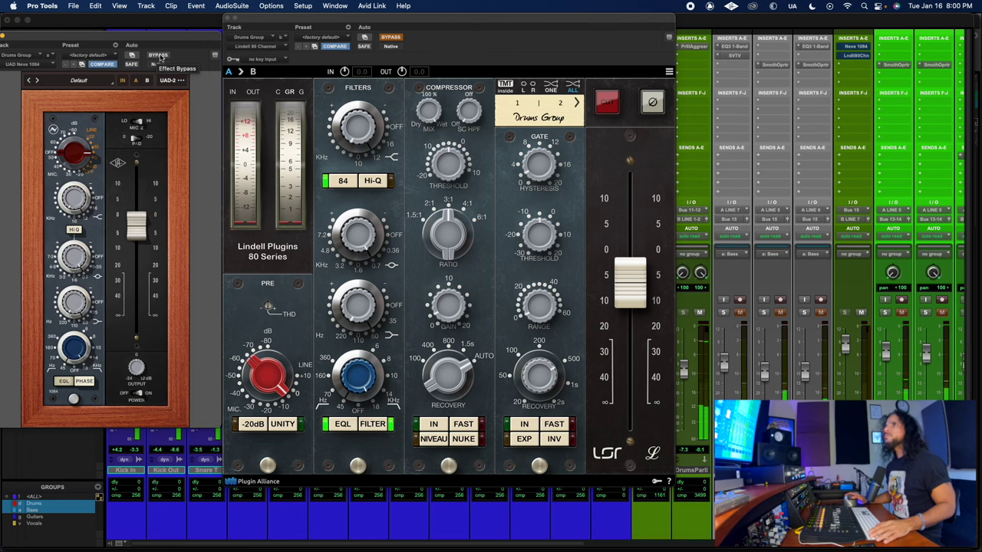
click(159, 55)
click(390, 37)
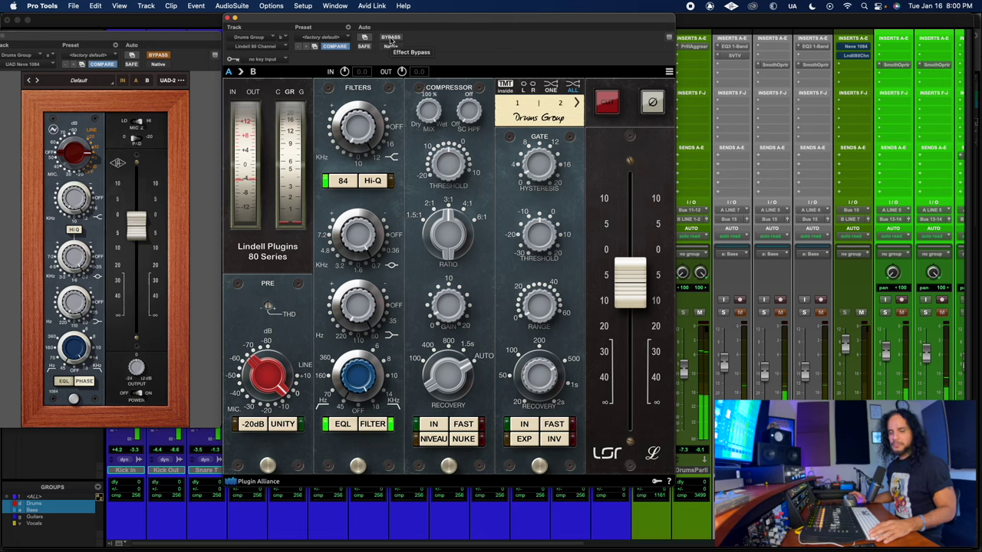
click(390, 38)
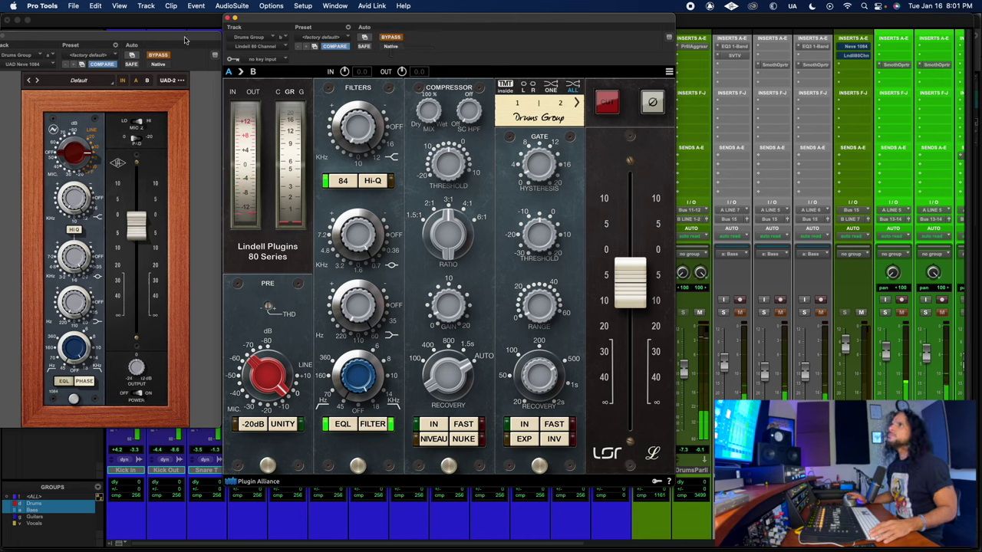
click(159, 55)
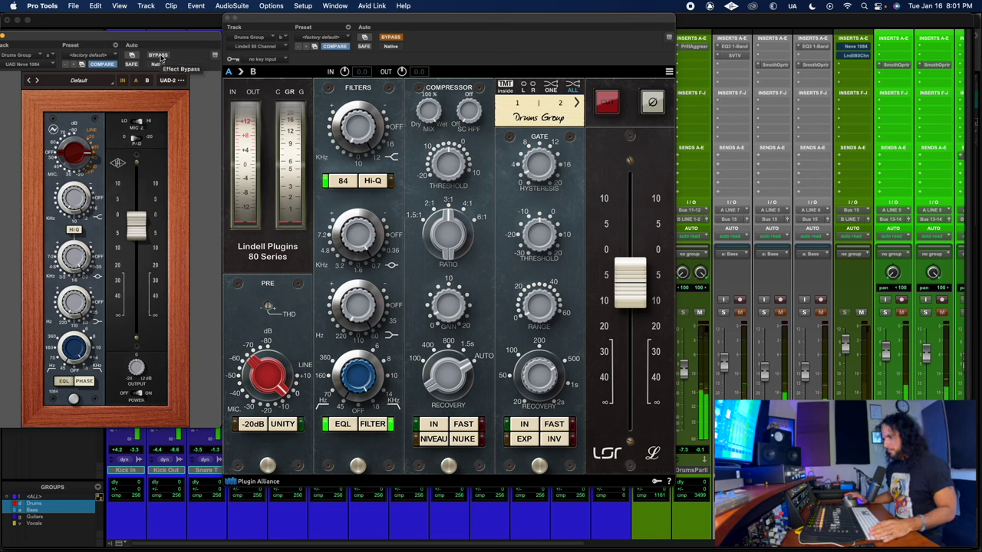
click(158, 55)
click(391, 37)
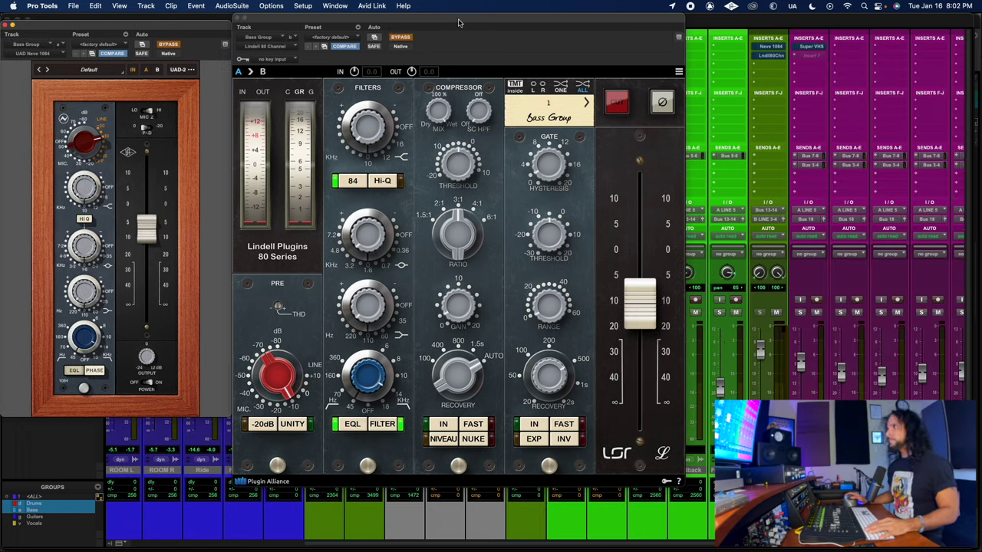
Solo the Bass DI track, moving the Bass Group's Lindell 80 window out of the way and back beside the Neve 1084
drag(458, 23, 671, 112)
click(395, 312)
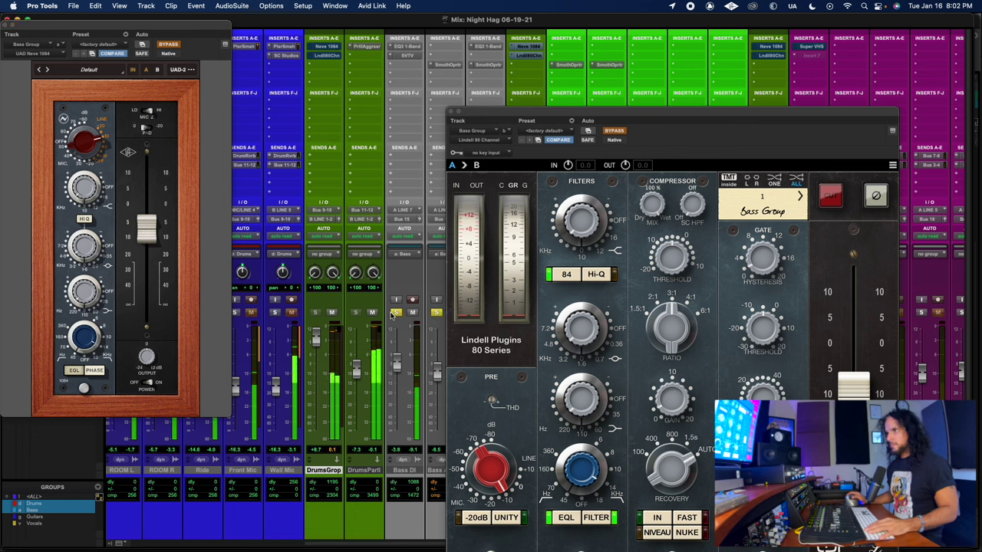
drag(624, 120, 413, 27)
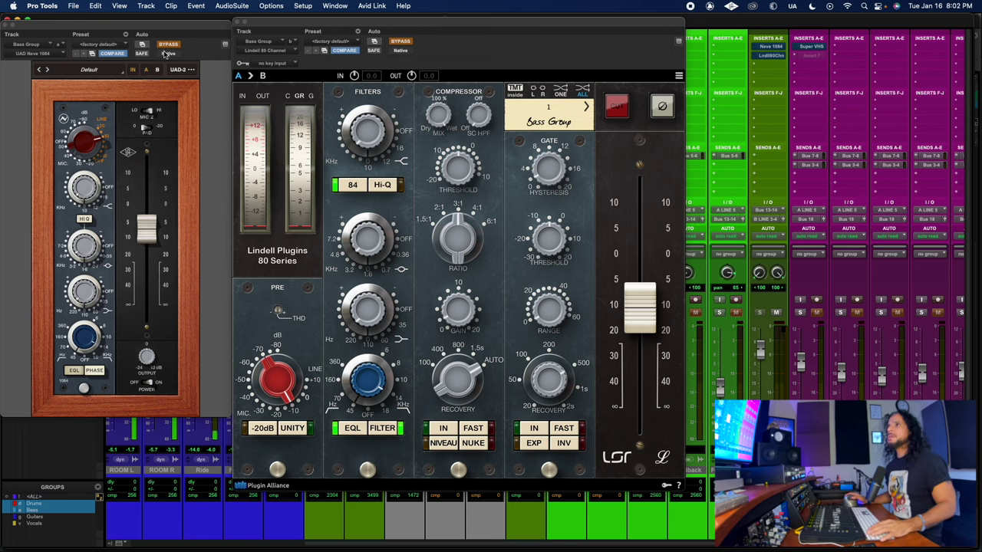
Compare the UAD Neve 1084 and Lindell 80 on the Bass Group during playback by engaging and bypassing each plugin in turn
click(165, 46)
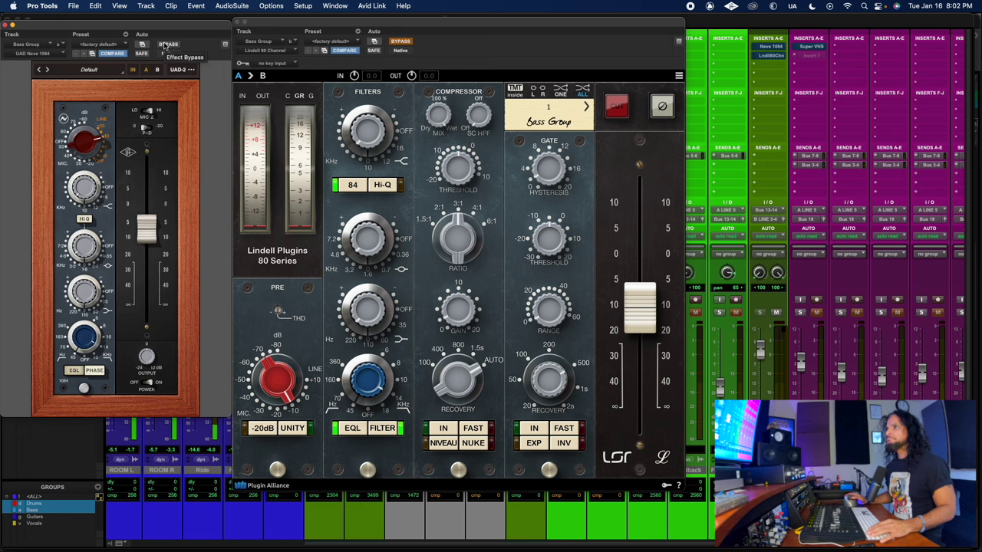
click(166, 45)
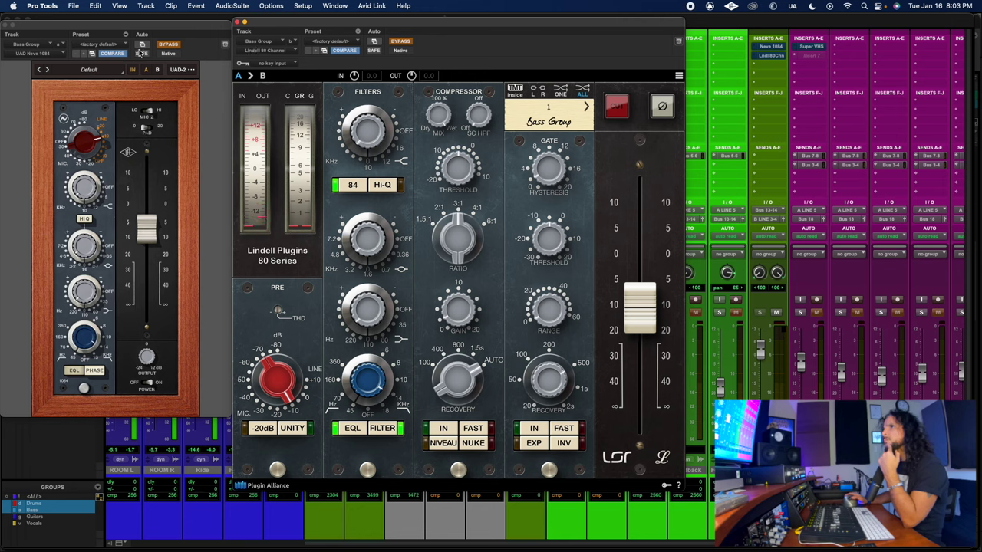
click(171, 44)
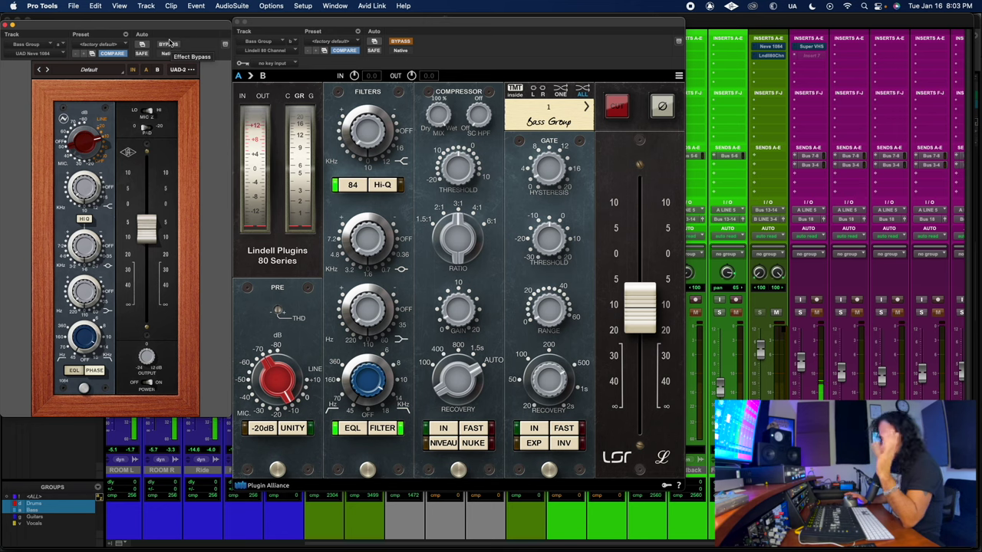
click(170, 43)
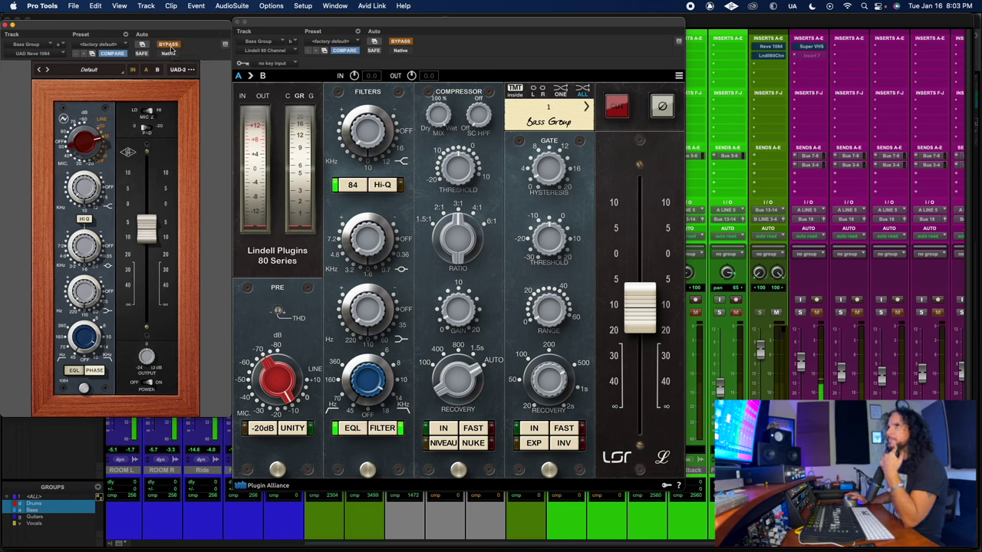
click(404, 42)
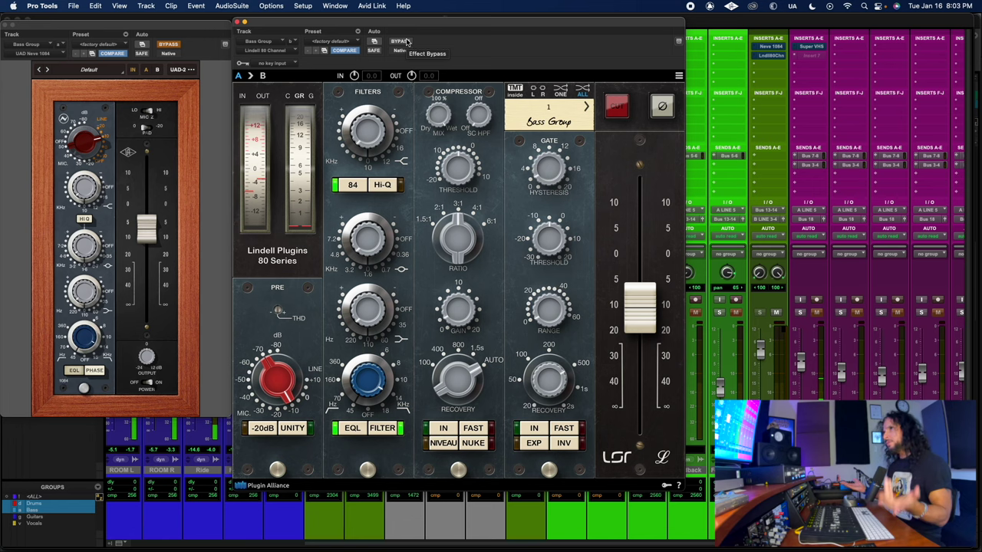
click(406, 41)
click(169, 46)
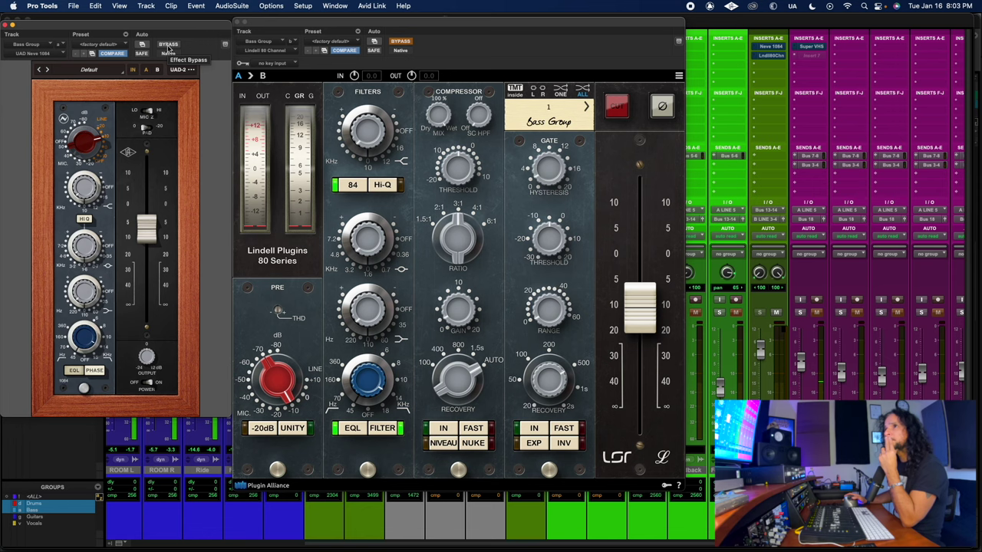
click(169, 45)
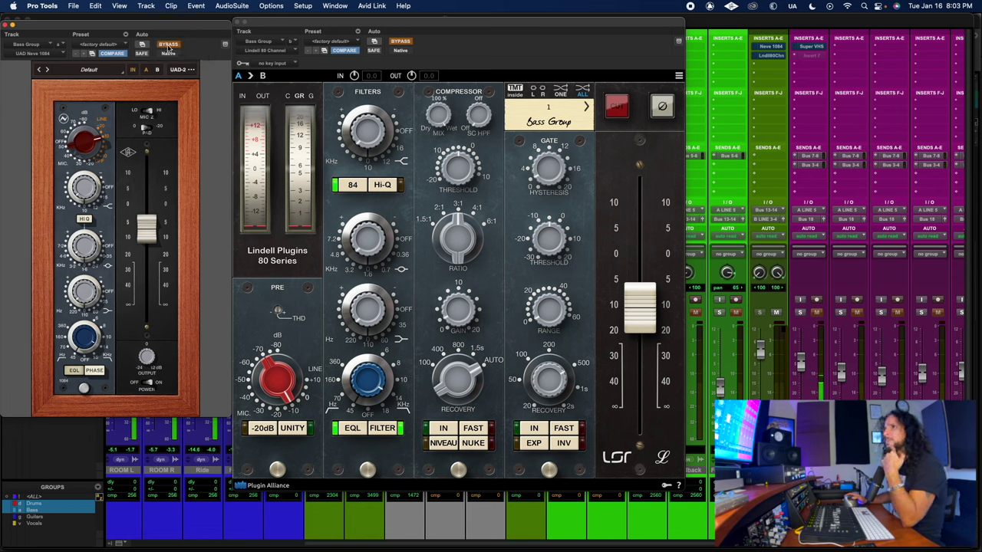
click(169, 45)
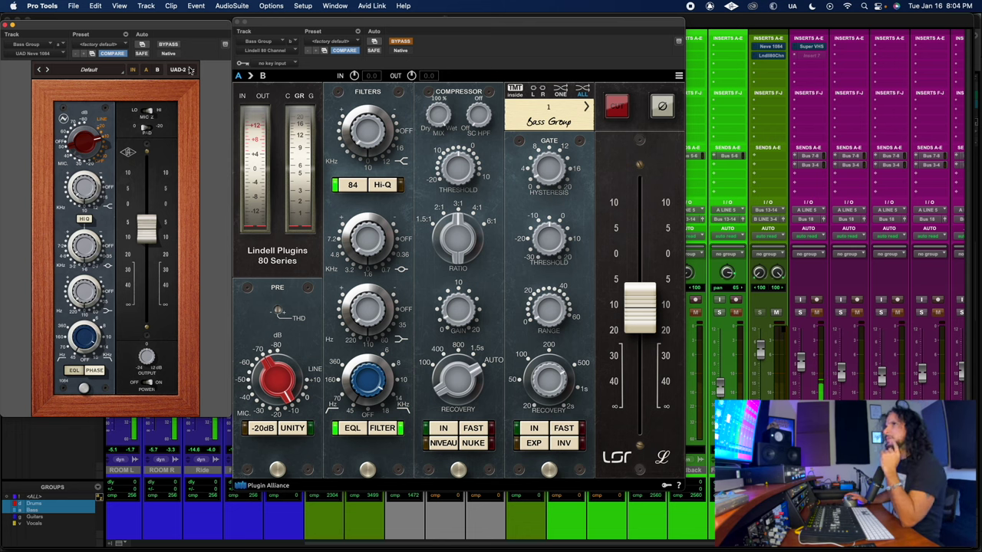
click(174, 46)
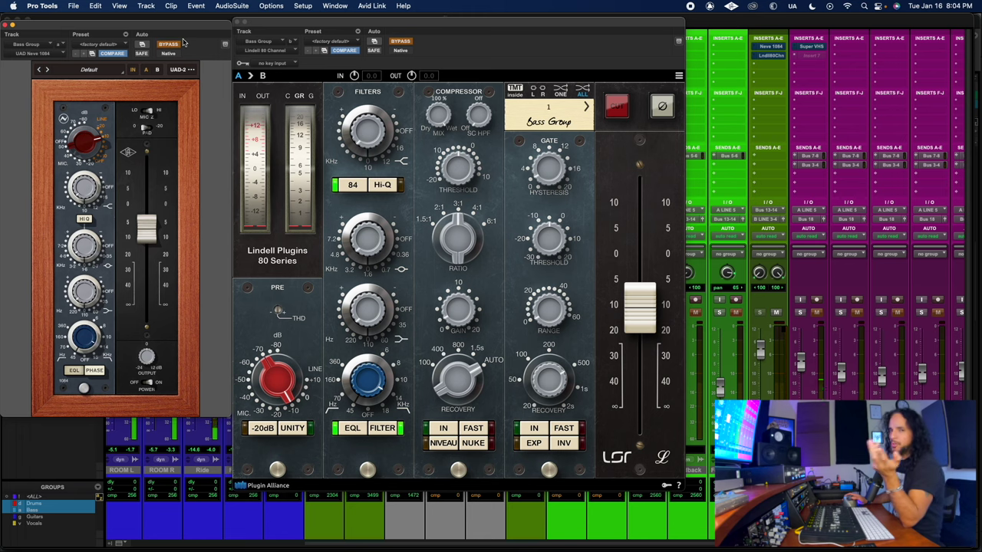
click(172, 46)
click(173, 46)
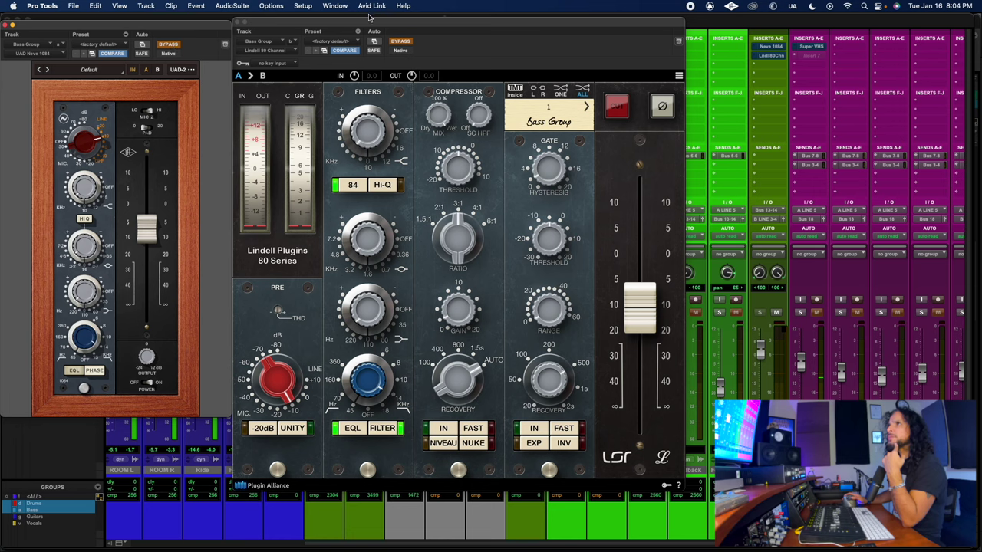
click(401, 41)
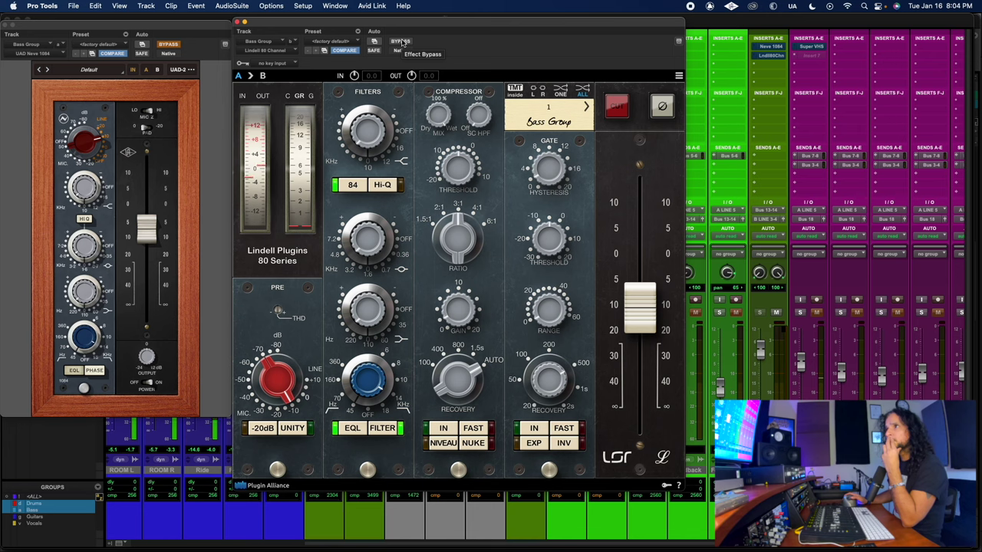
click(402, 42)
click(176, 44)
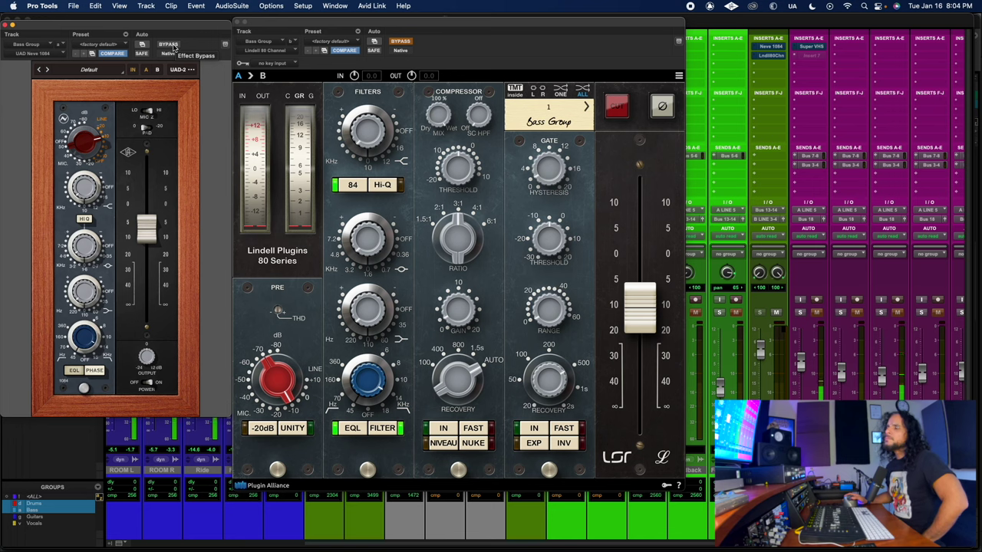
click(172, 45)
click(406, 43)
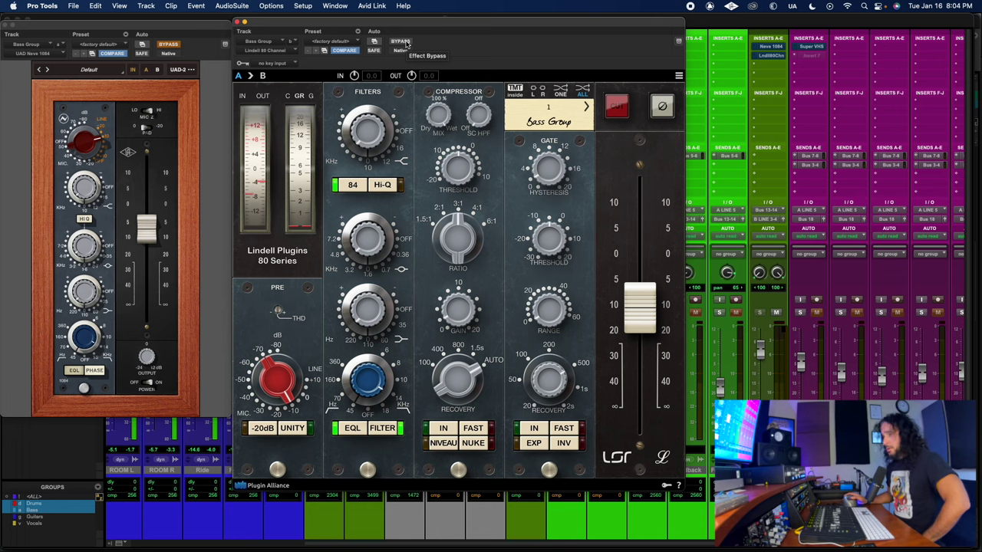
click(406, 44)
click(168, 45)
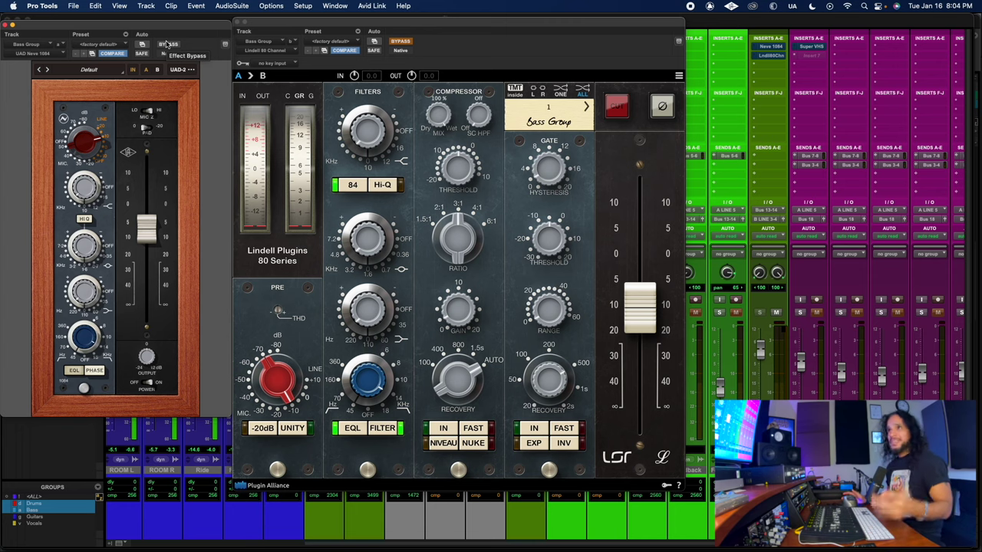
click(167, 44)
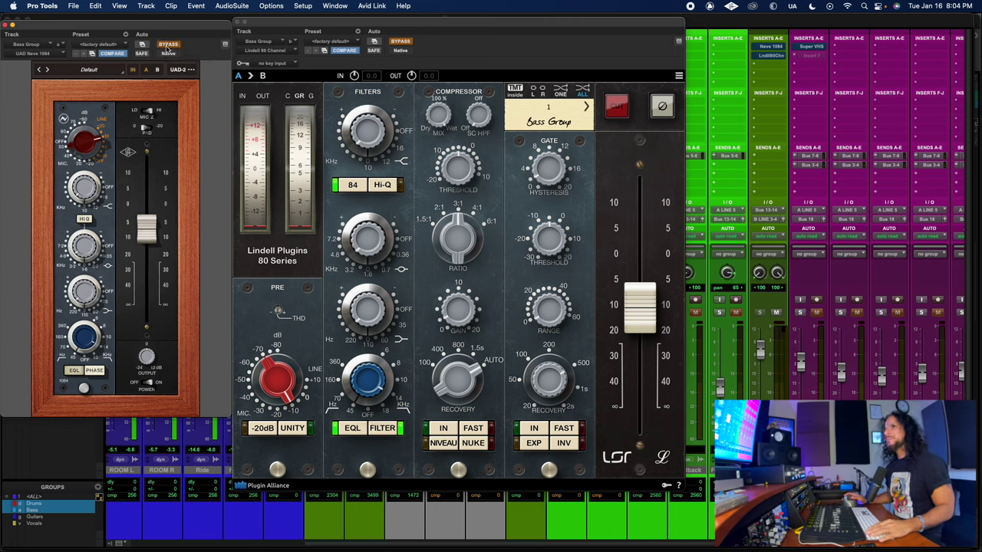
click(404, 41)
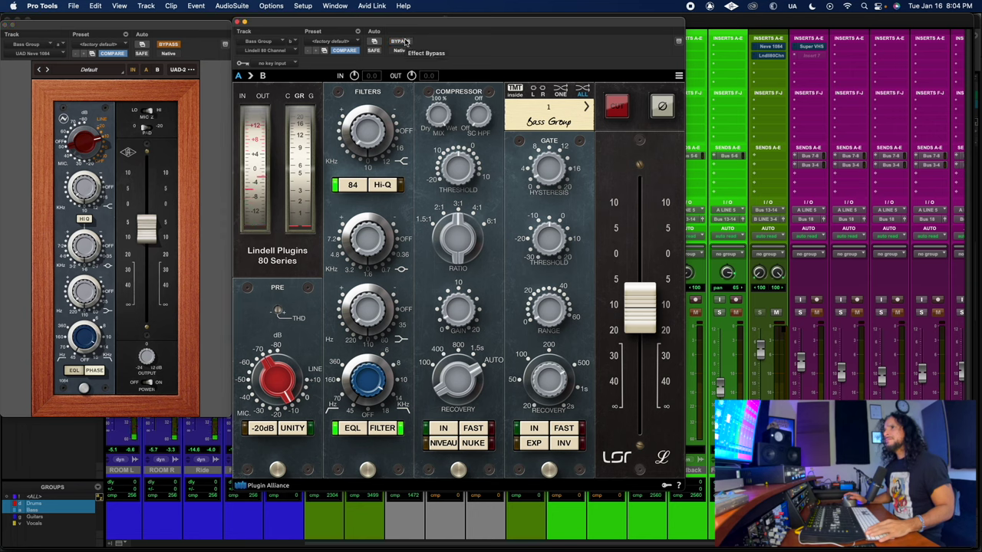
click(404, 40)
click(175, 45)
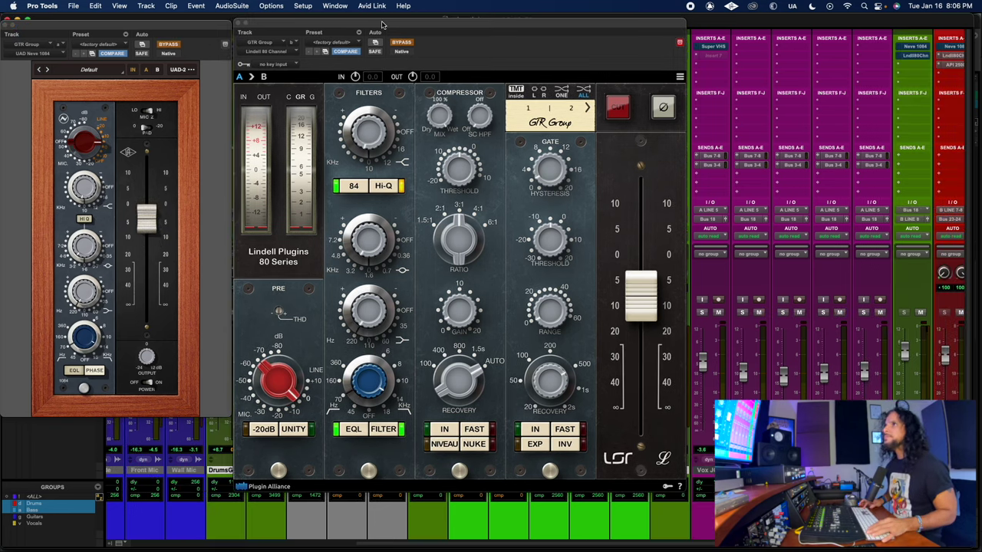
Solo the first two guitar tracks, moving the GTR Group's Lindell 80 window out of the way and back beside the Neve 1084
drag(384, 34, 423, 380)
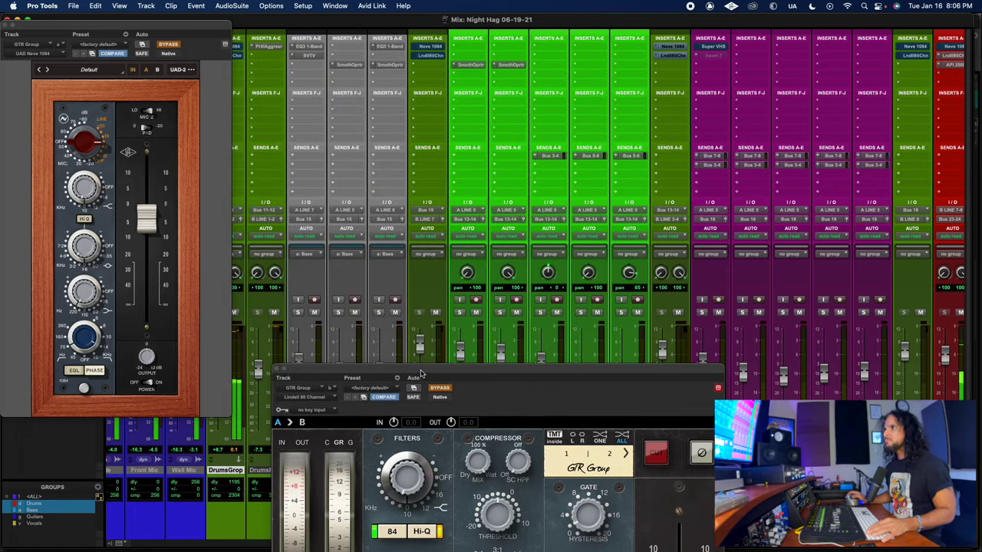
click(459, 312)
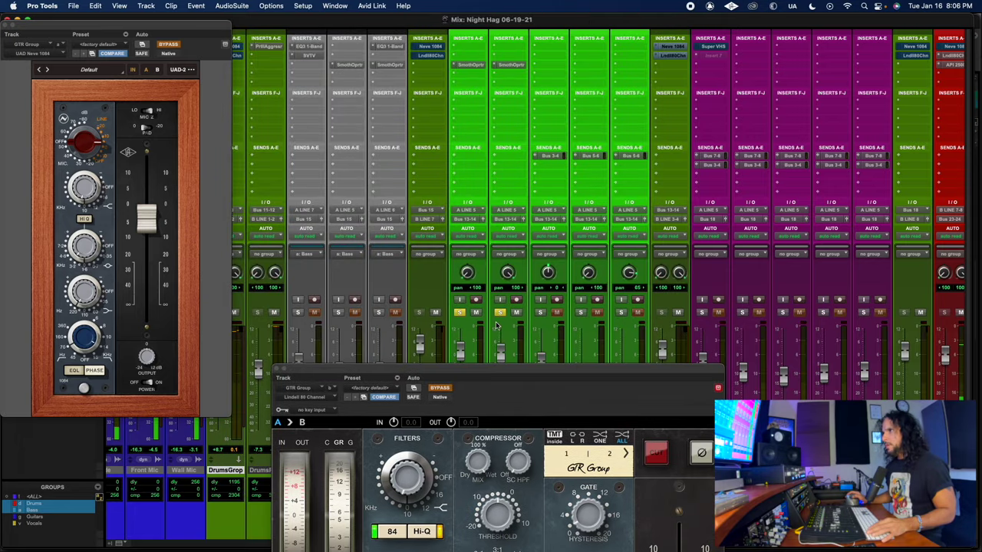
drag(479, 372, 439, 29)
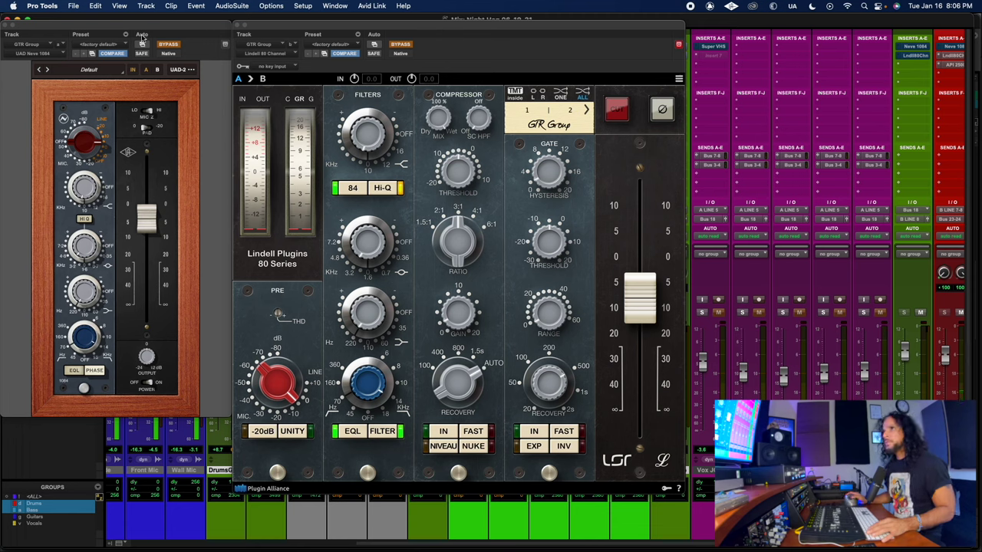
Compare the UAD Neve 1084 and Lindell 80 on the GTR Group during playback by alternately engaging and bypassing each plugin
click(168, 46)
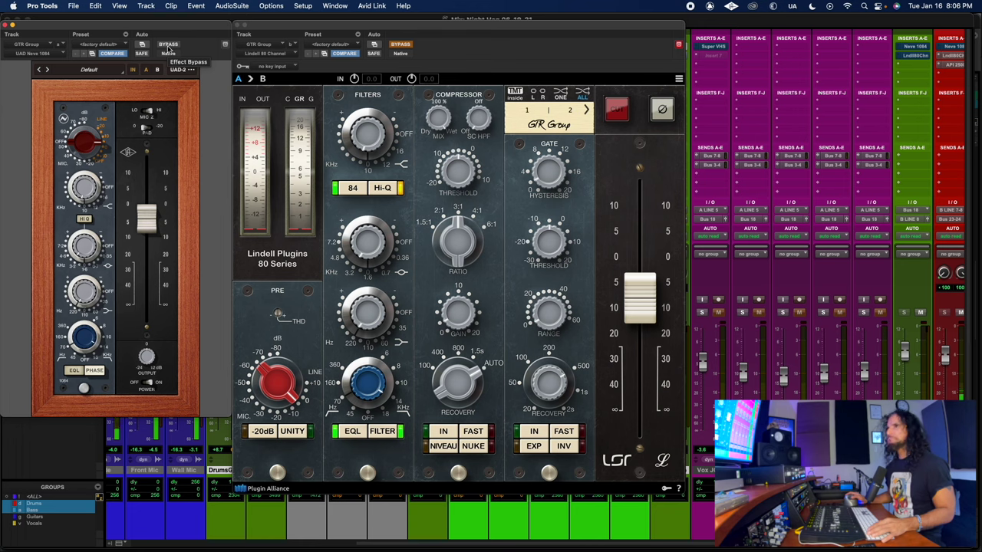
click(168, 46)
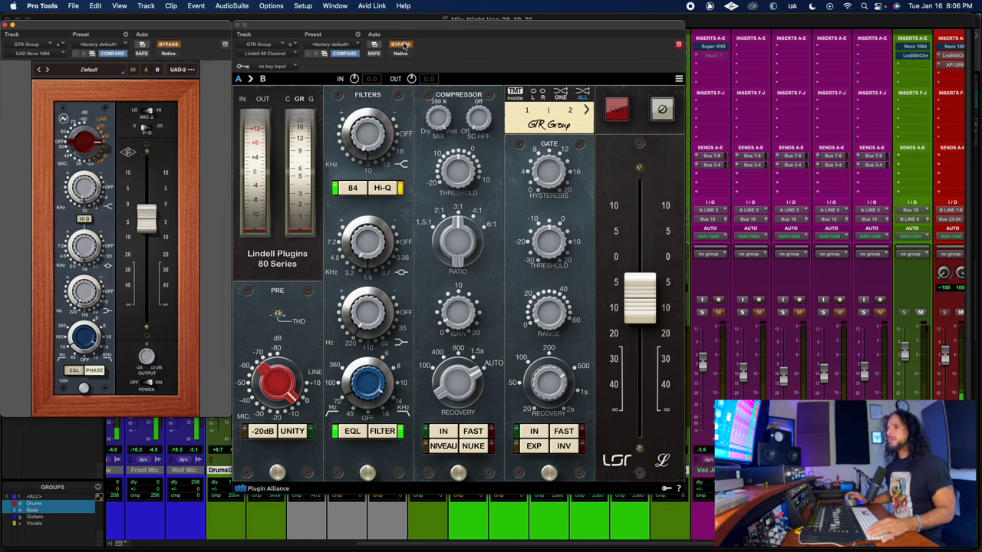
click(402, 45)
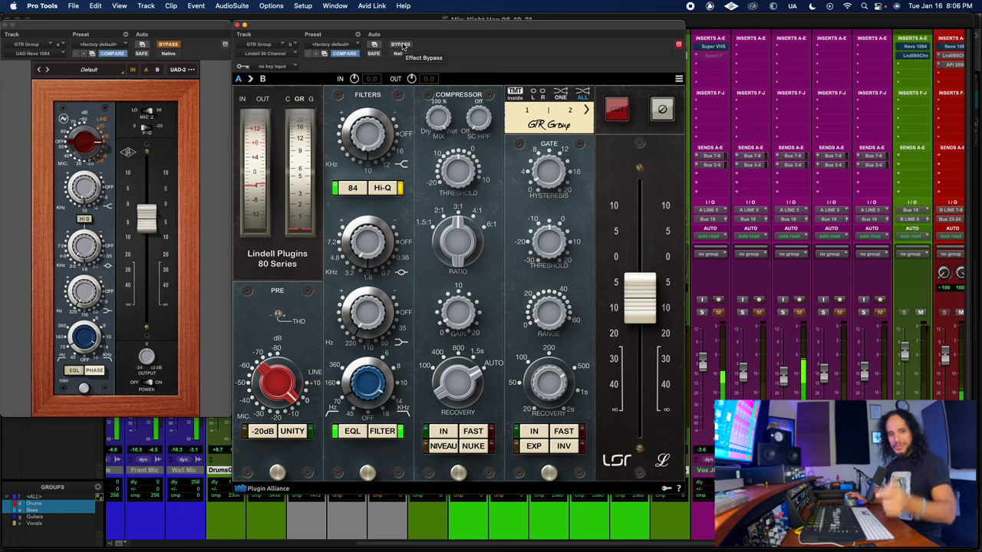
click(402, 45)
click(172, 45)
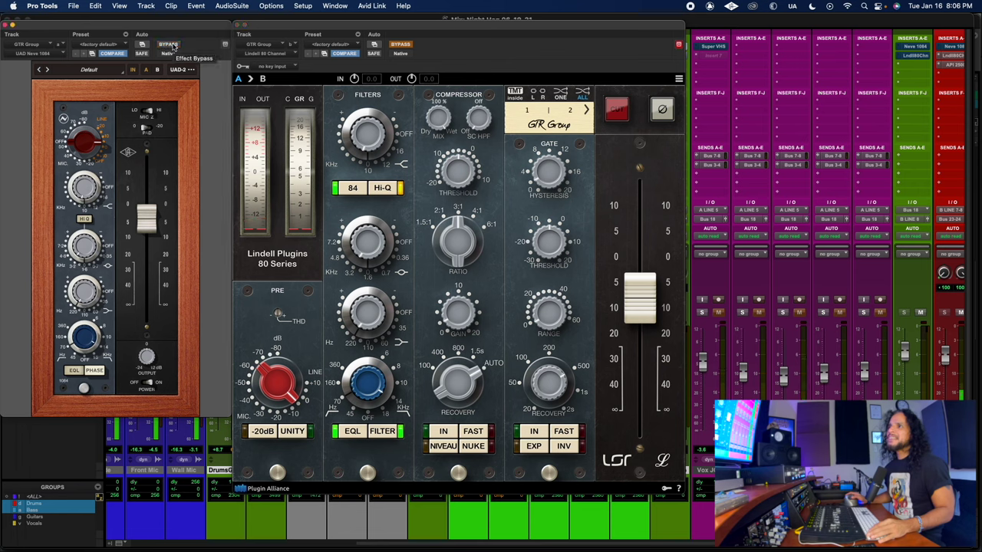
click(172, 45)
click(400, 44)
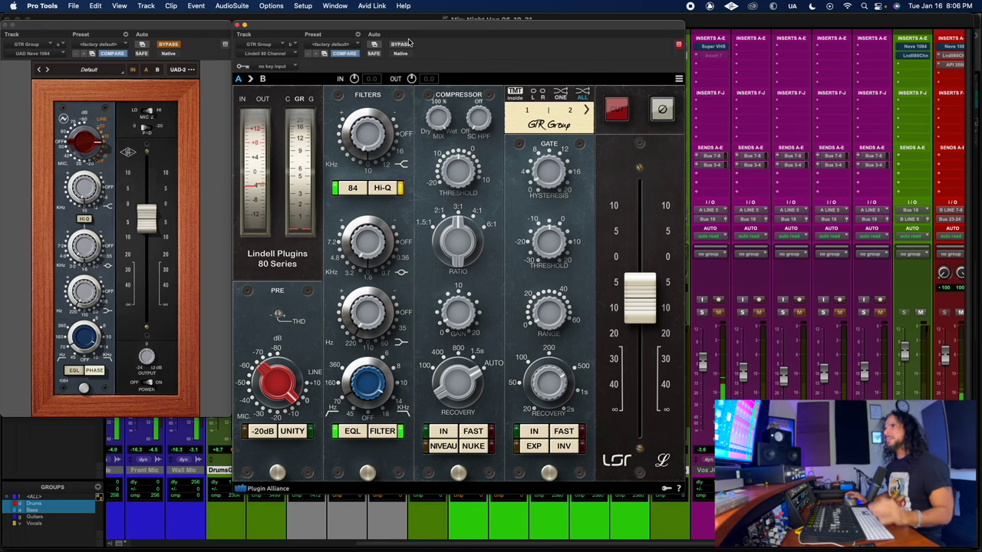
click(407, 44)
click(178, 46)
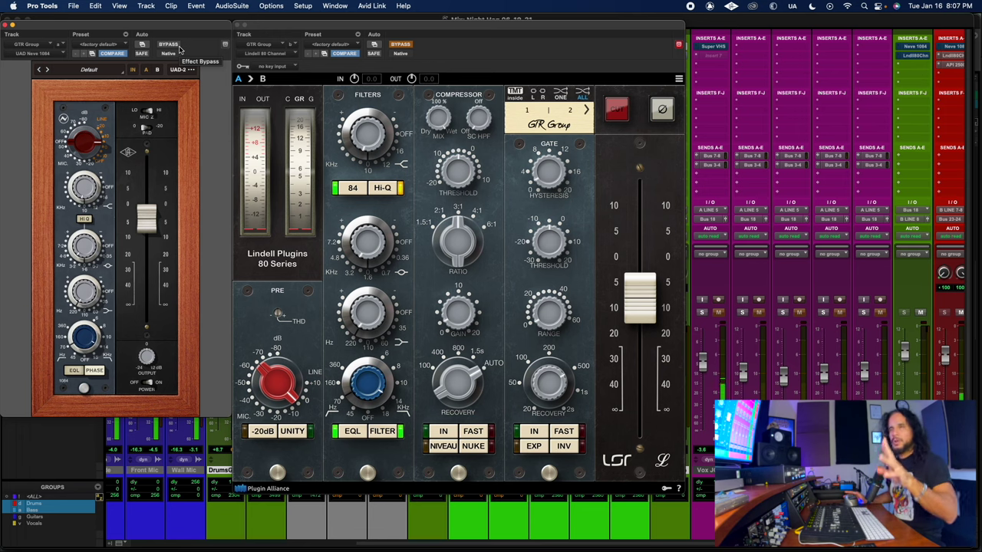
click(178, 47)
click(403, 47)
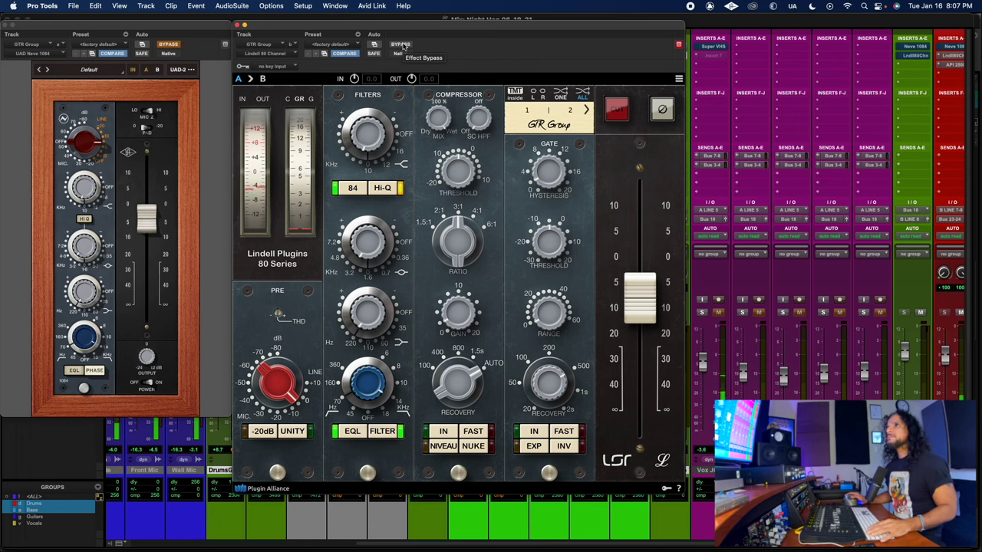
click(400, 44)
click(170, 45)
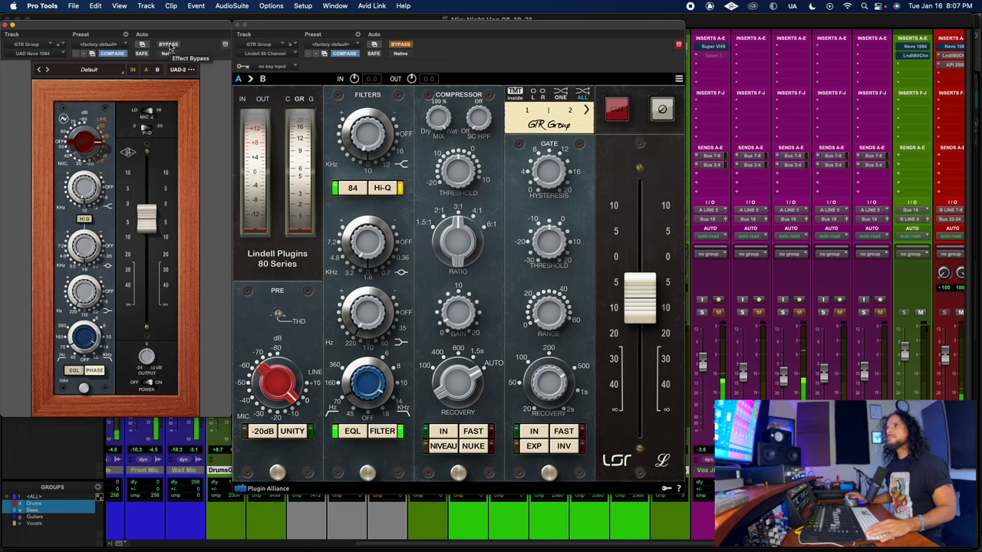
click(169, 45)
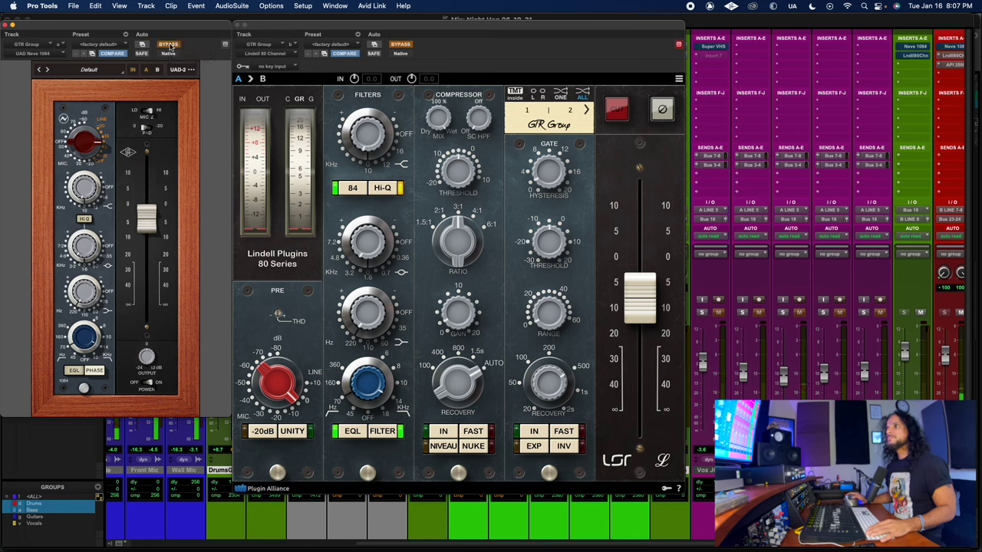
click(402, 44)
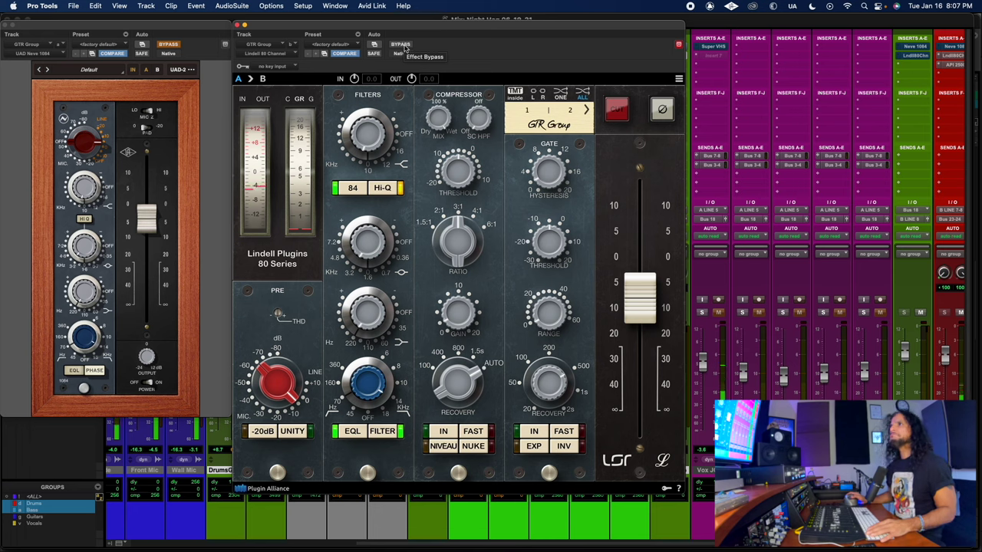
click(402, 46)
click(169, 46)
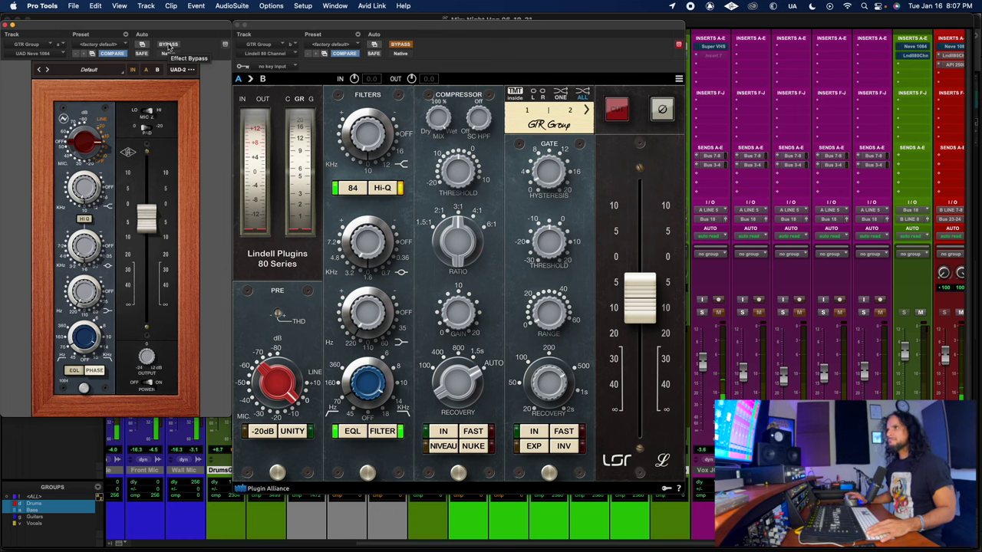
click(169, 45)
click(402, 44)
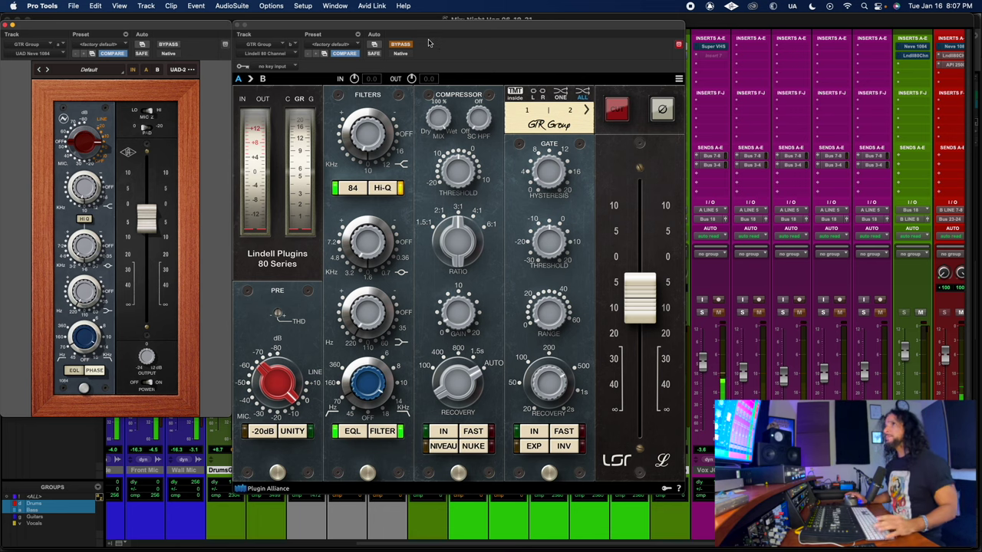
click(168, 45)
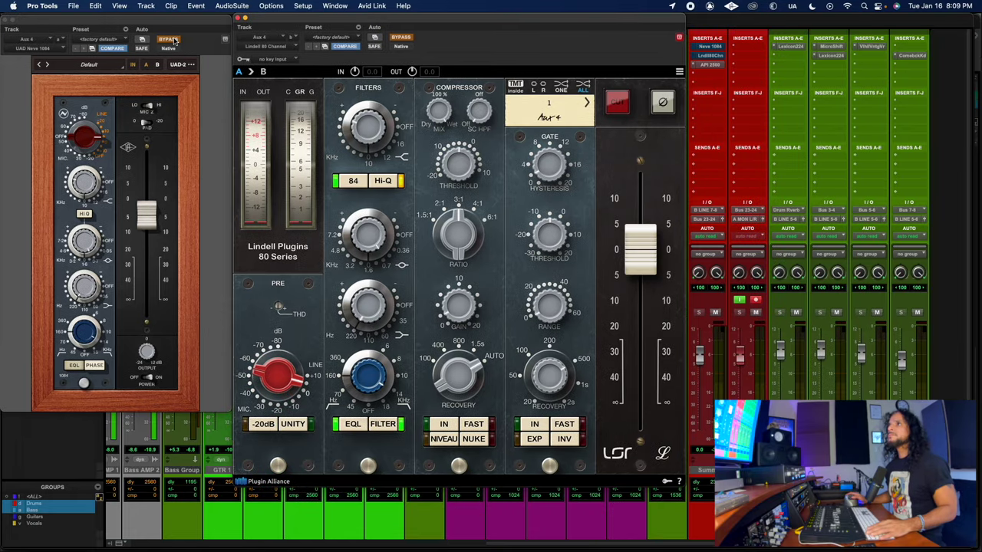
Compare the UAD Neve 1084 and Lindell 80 on Aux 4 during playback, switching from the Neve to the Lindell
click(170, 40)
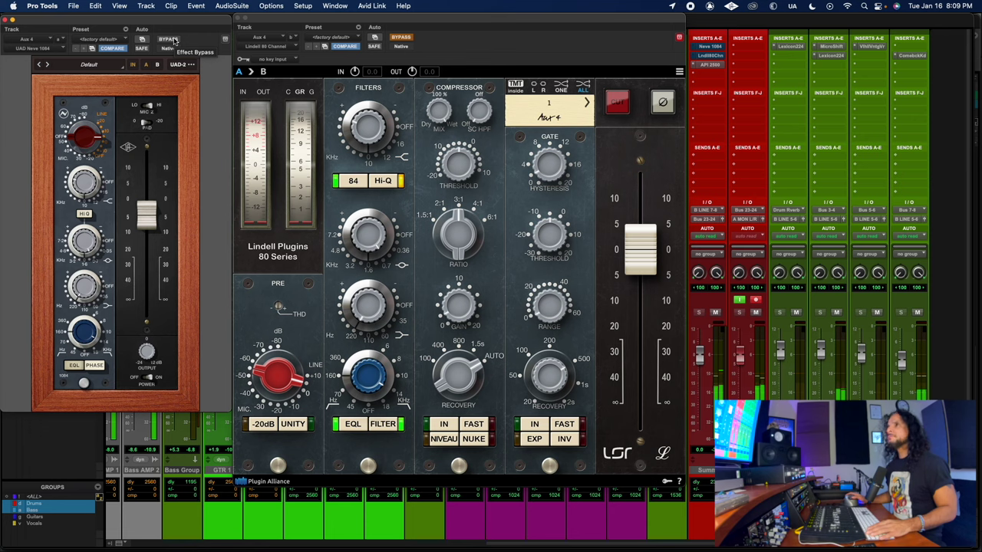
click(172, 40)
click(407, 37)
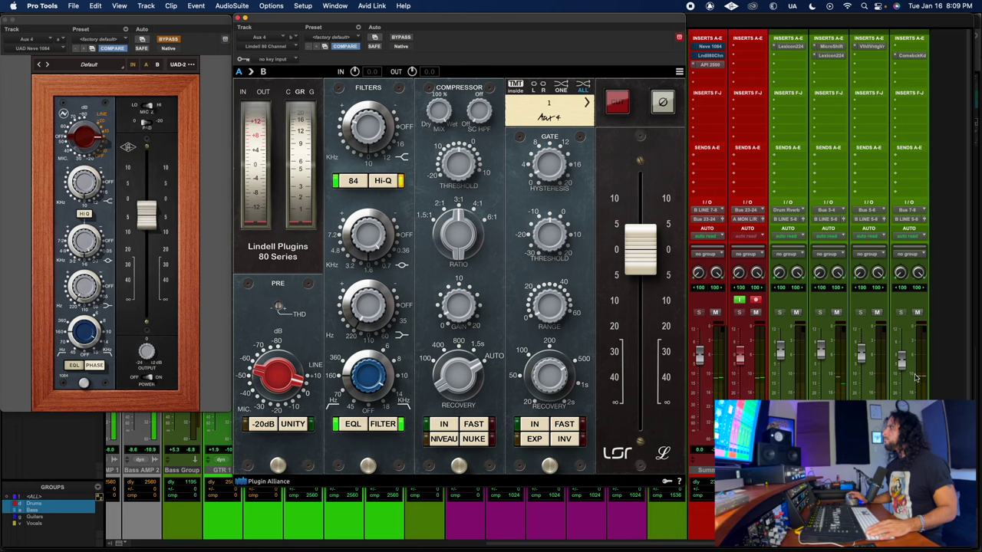
Lower the second and fourth effects return faders, closing Aux 4's Lindell 80 window to reach them and reopening it beside the Neve 1084
key(super+w)
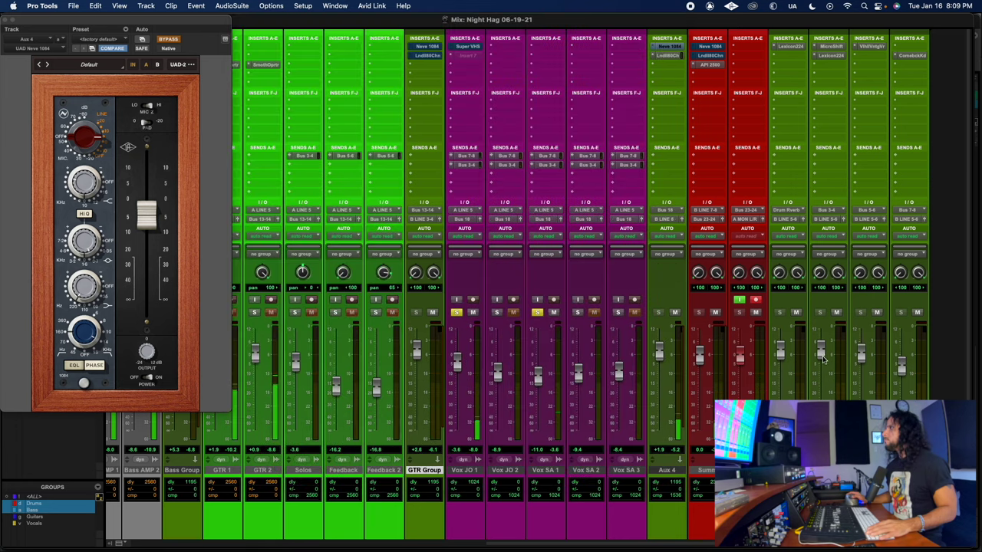
click(658, 57)
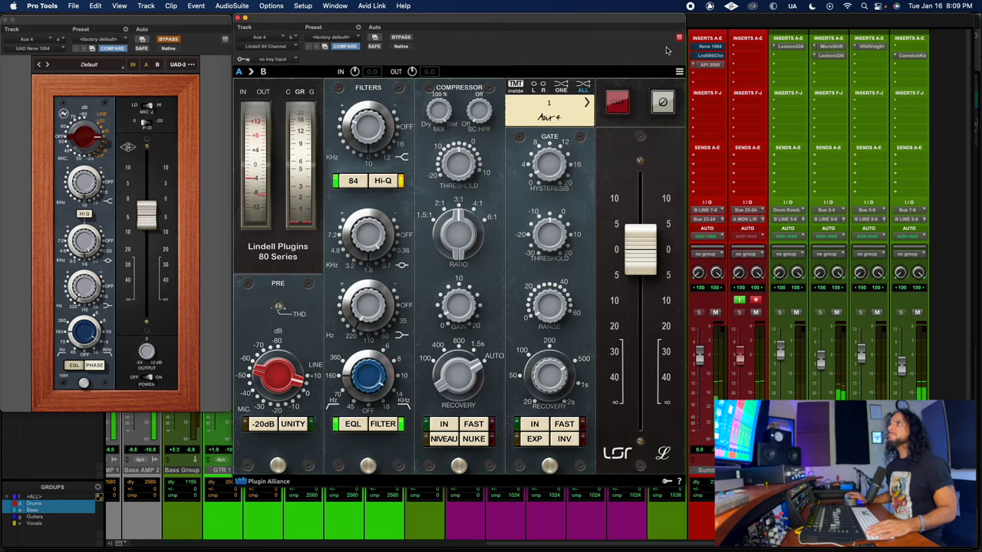
Compare the UAD Neve 1084 and Lindell 80 on Aux 4 with the lowered effects returns by alternately engaging and bypassing each plugin
click(405, 39)
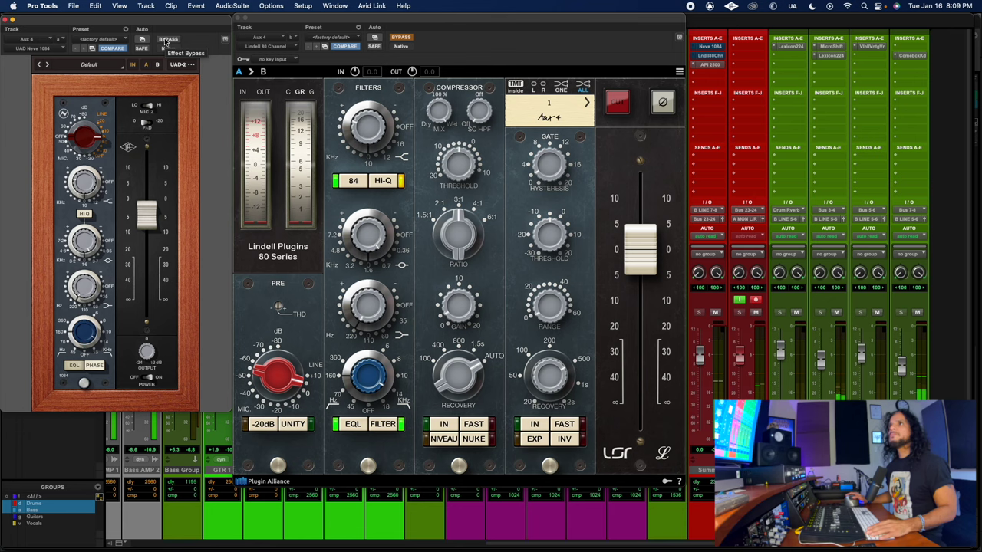
click(168, 39)
click(405, 39)
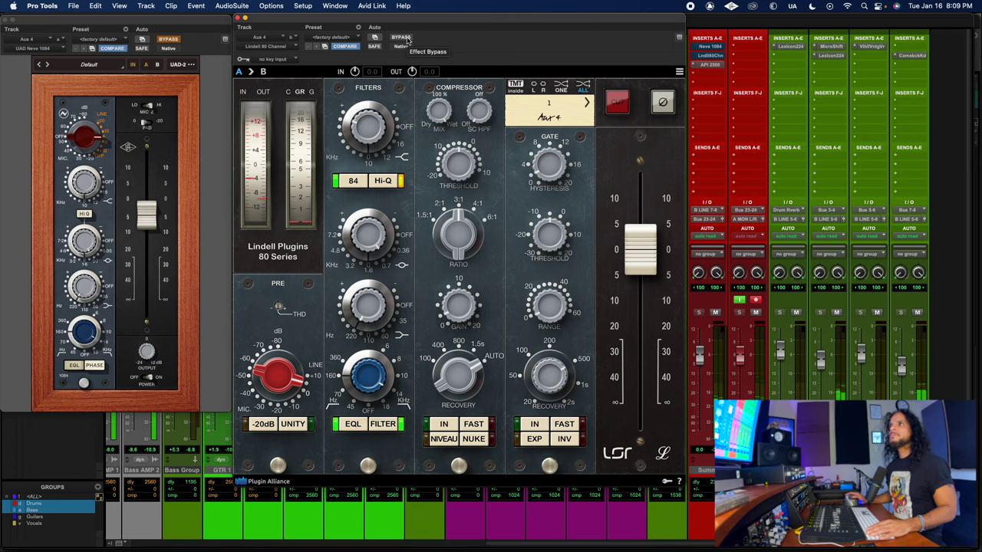
click(405, 38)
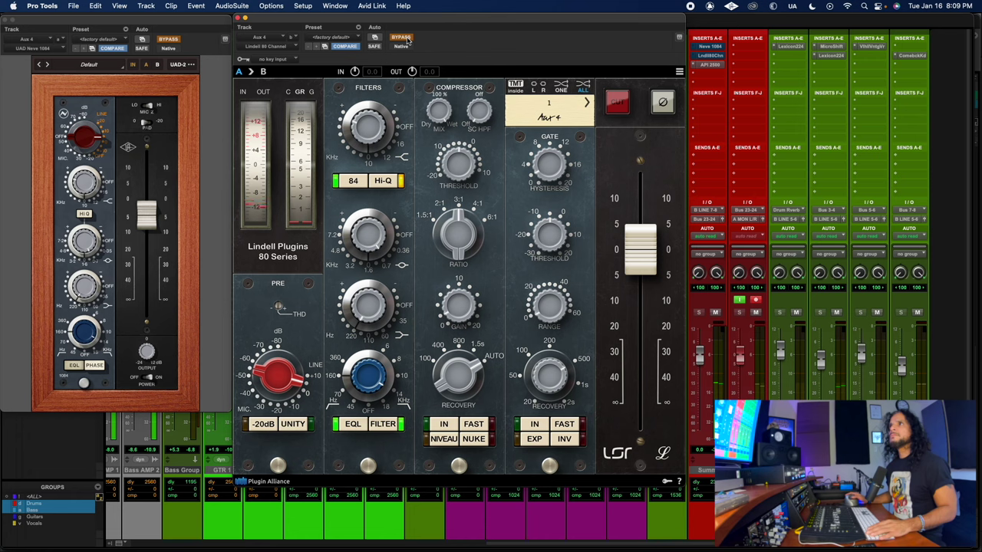
click(168, 38)
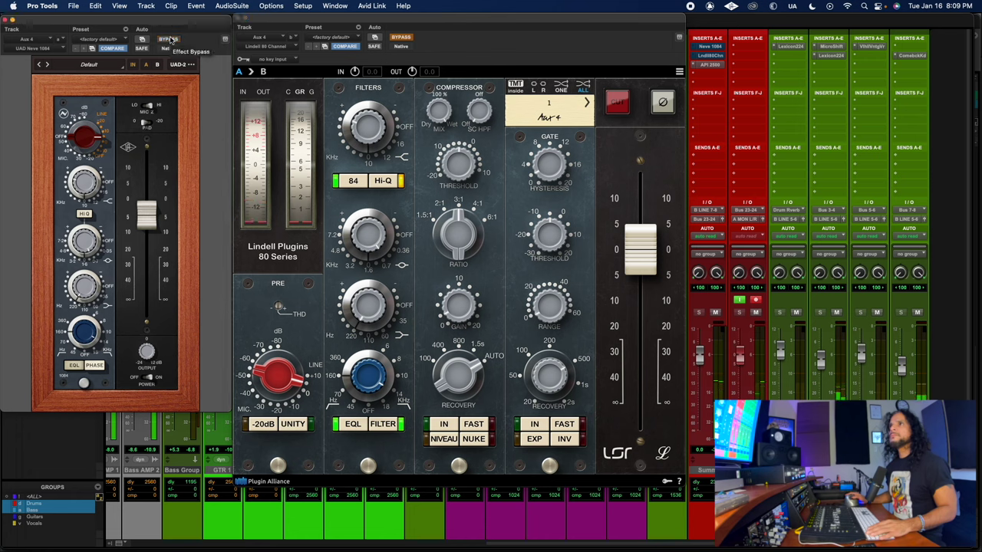
click(168, 38)
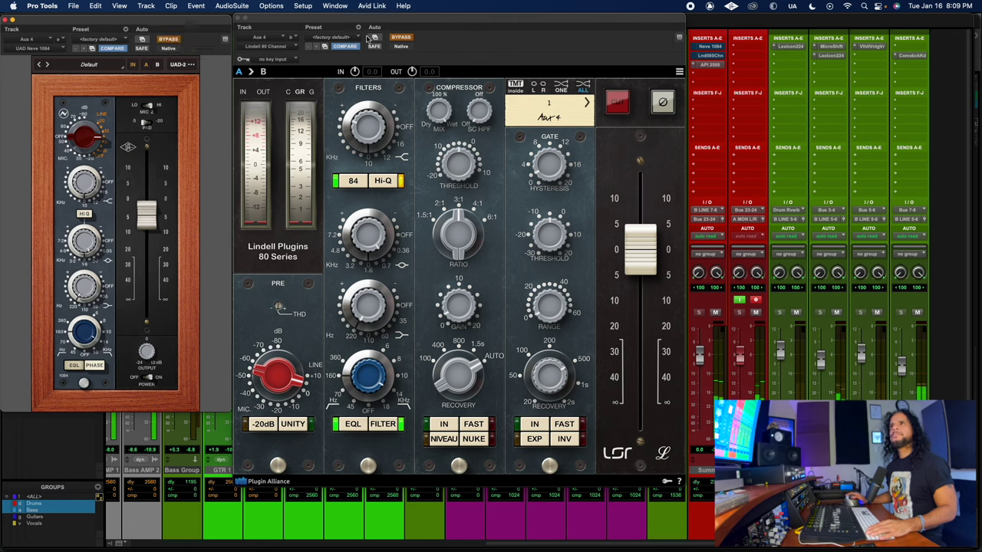
Engage Aux 4's Lindell 80, raise its channel fader slightly to match levels, and bypass the plugin again
click(400, 37)
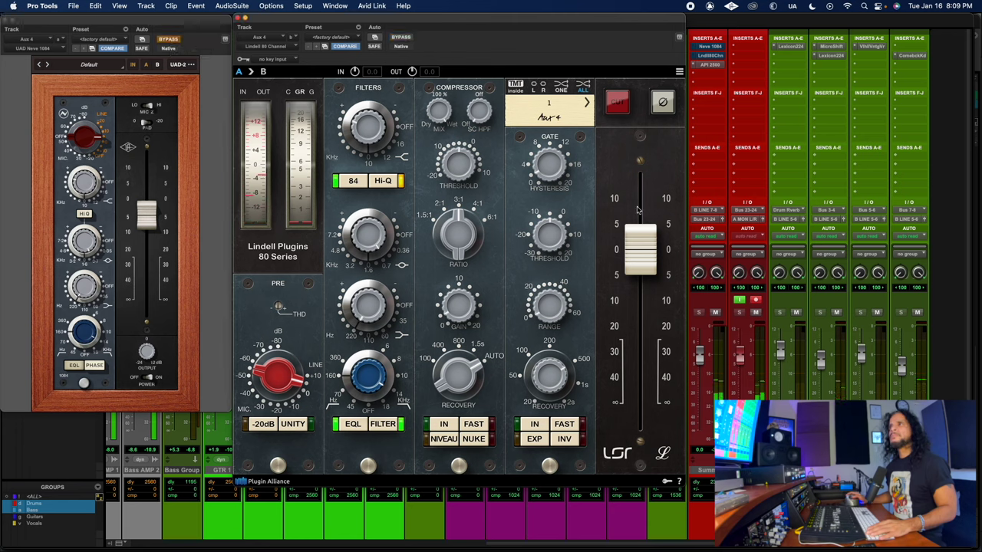
mouse_move(645, 254)
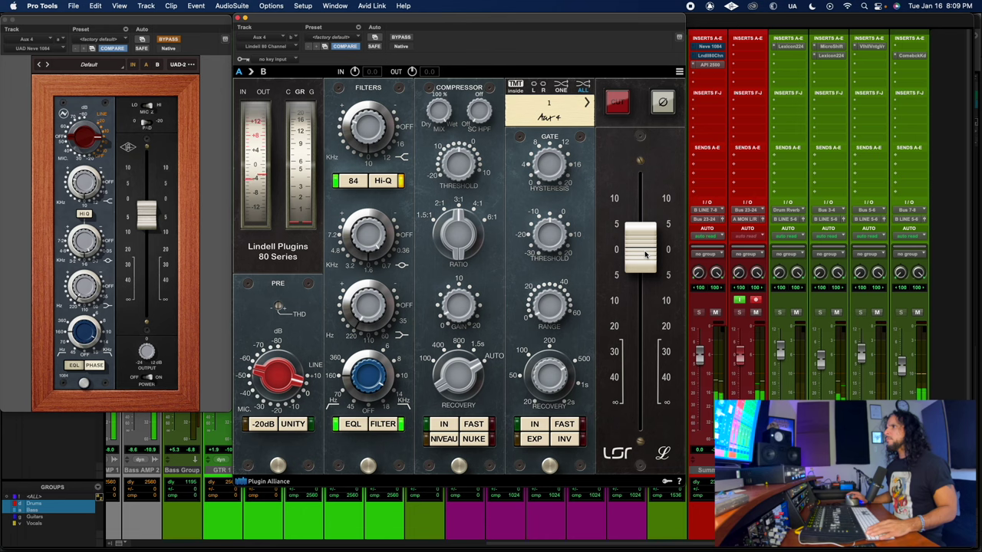
click(406, 38)
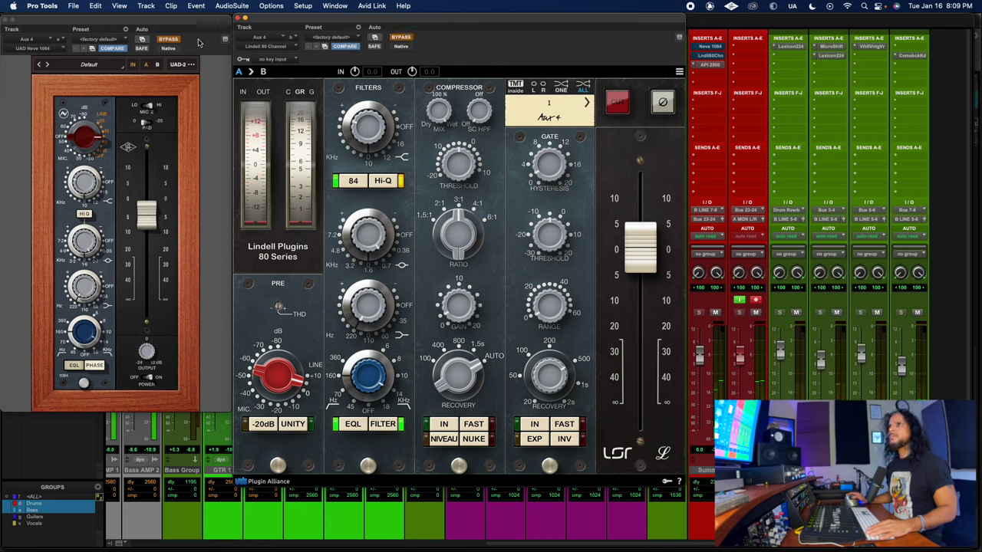
Compare the level-matched Neve 1084 and Lindell 80 on Aux 4 during playback by engaging each in turn, finishing with the Lindell engaged
click(169, 39)
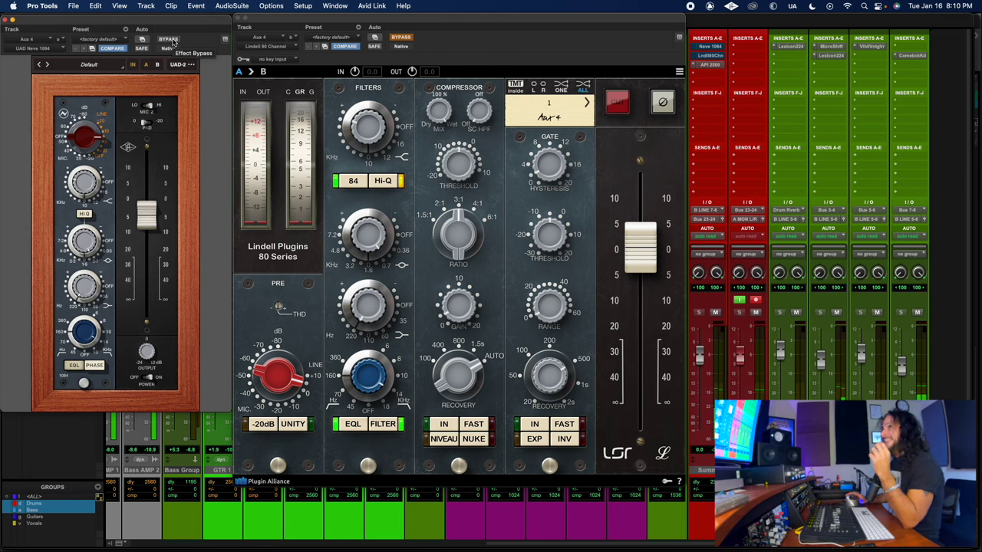
click(173, 42)
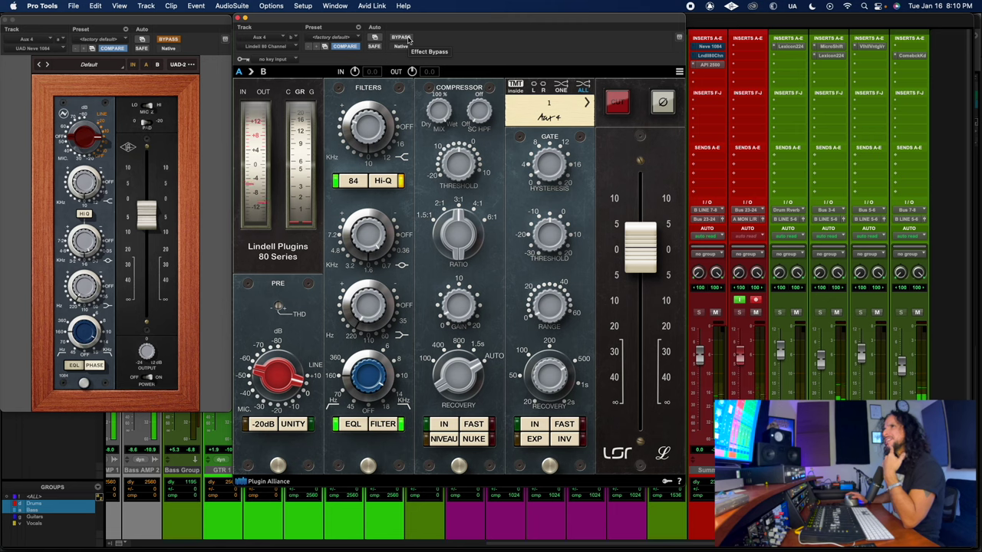
click(407, 38)
click(170, 41)
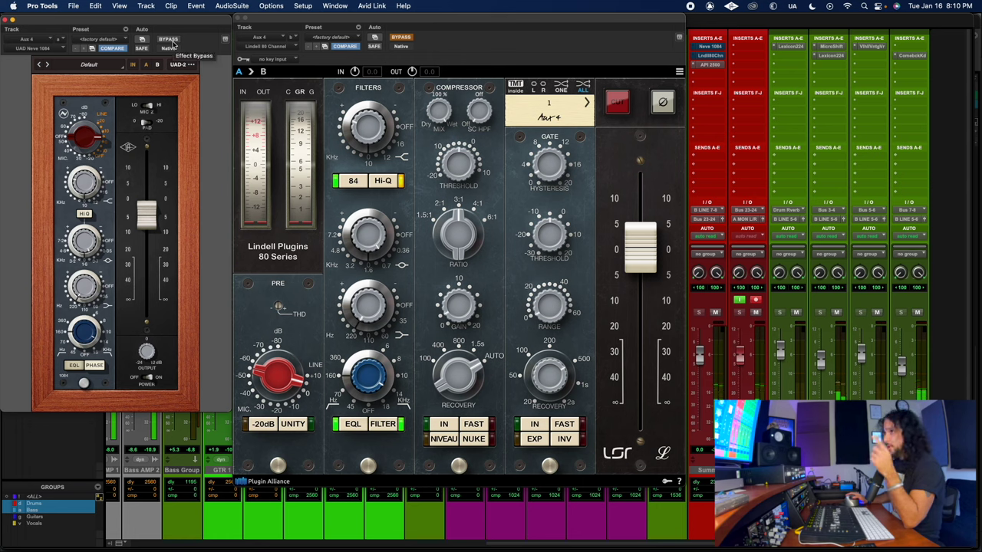
click(173, 45)
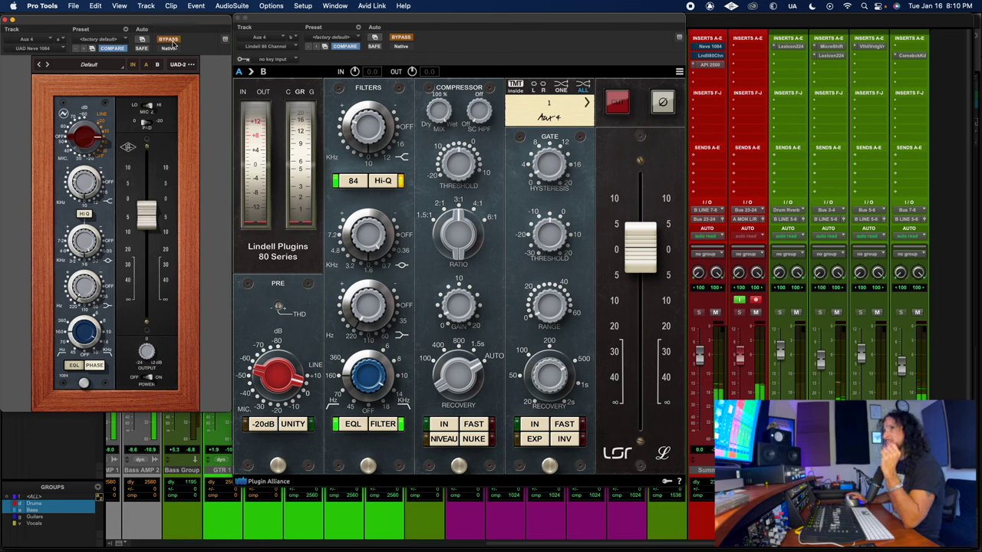
click(400, 37)
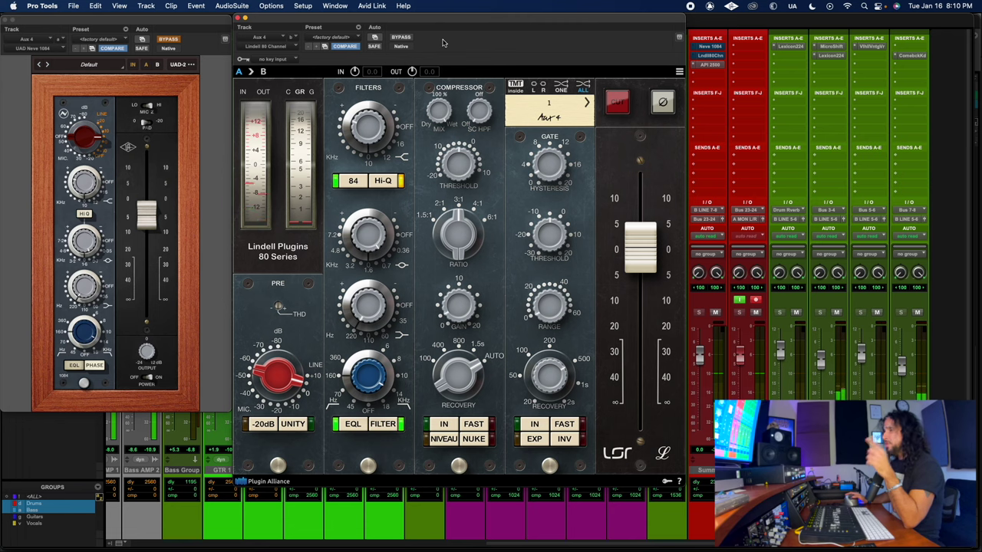
click(401, 37)
click(167, 39)
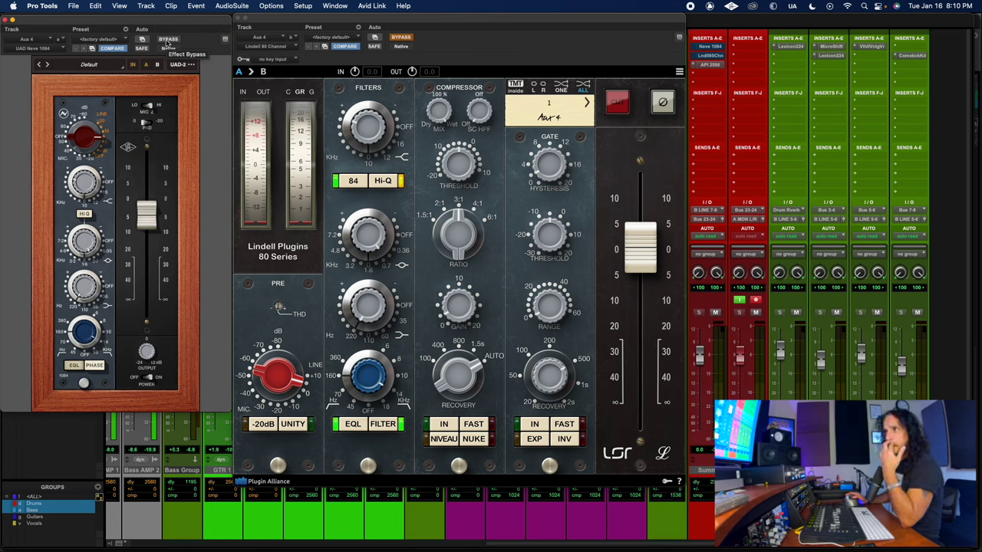
click(167, 40)
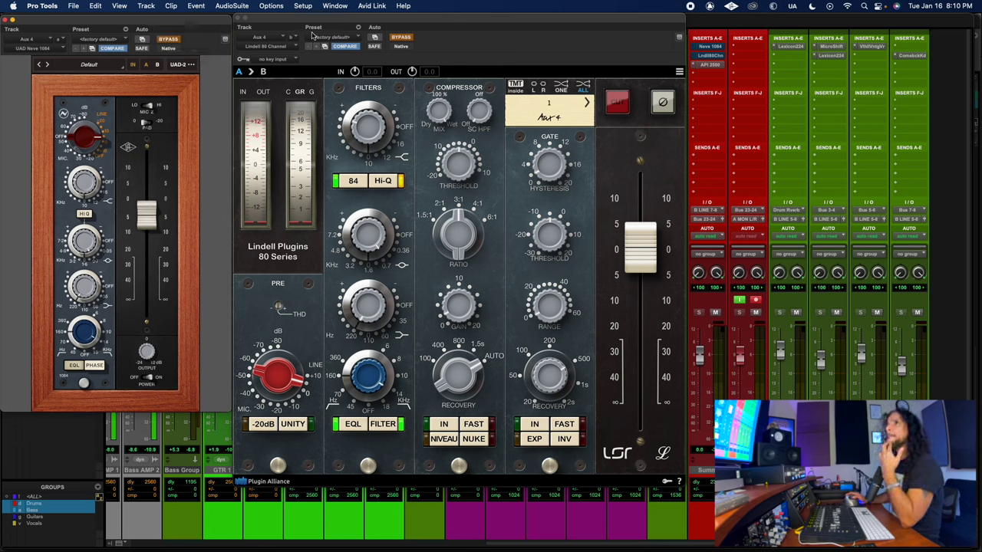
click(403, 38)
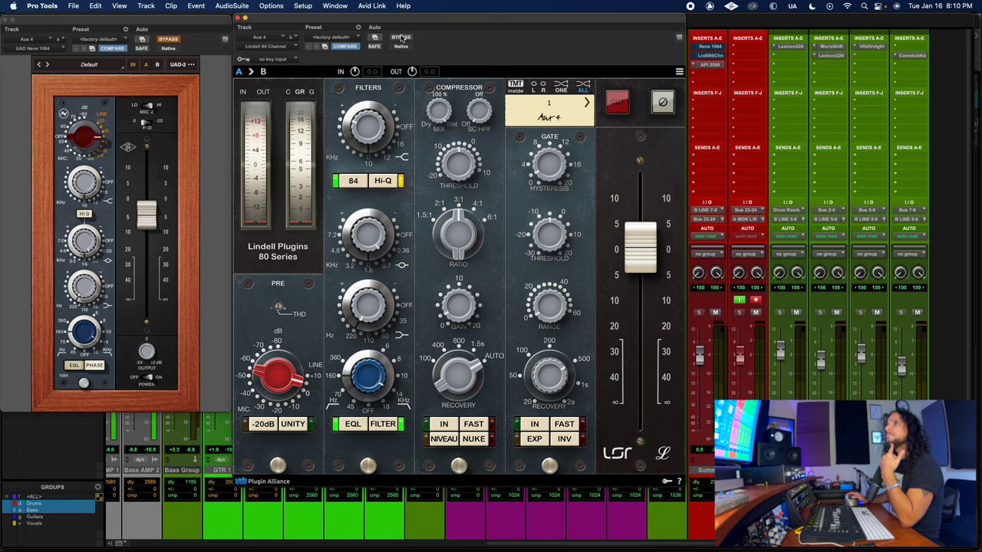
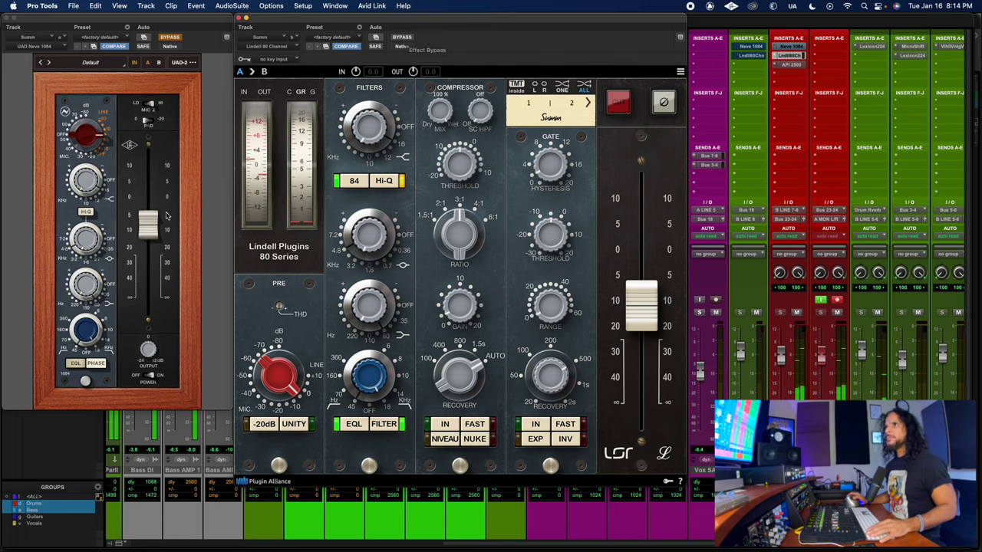
Raise the Summ track's Lindell 80 fader to about -10 dB and its Neve 1084 fader to about -5 dB, leaving only the Neve engaged
drag(149, 227, 148, 222)
drag(608, 295, 627, 252)
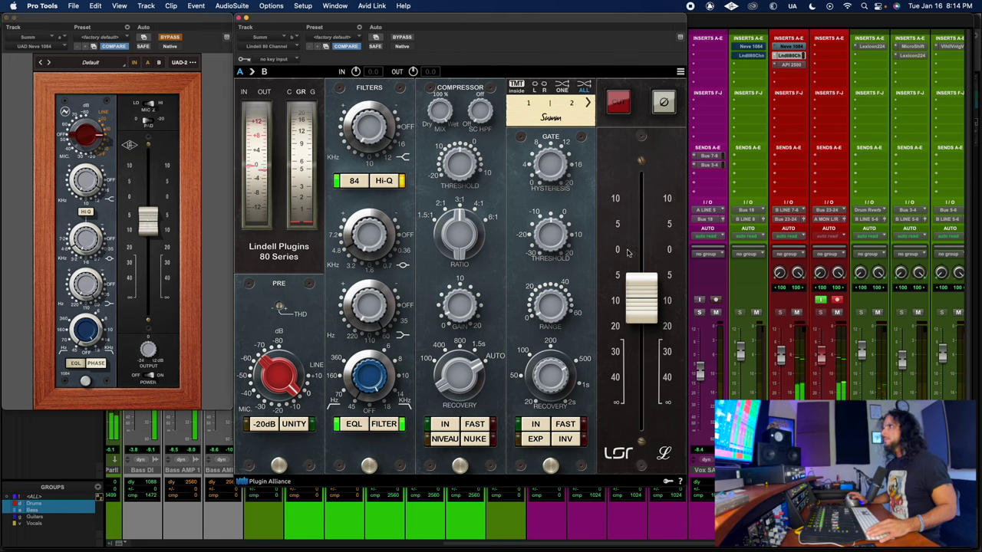
click(402, 38)
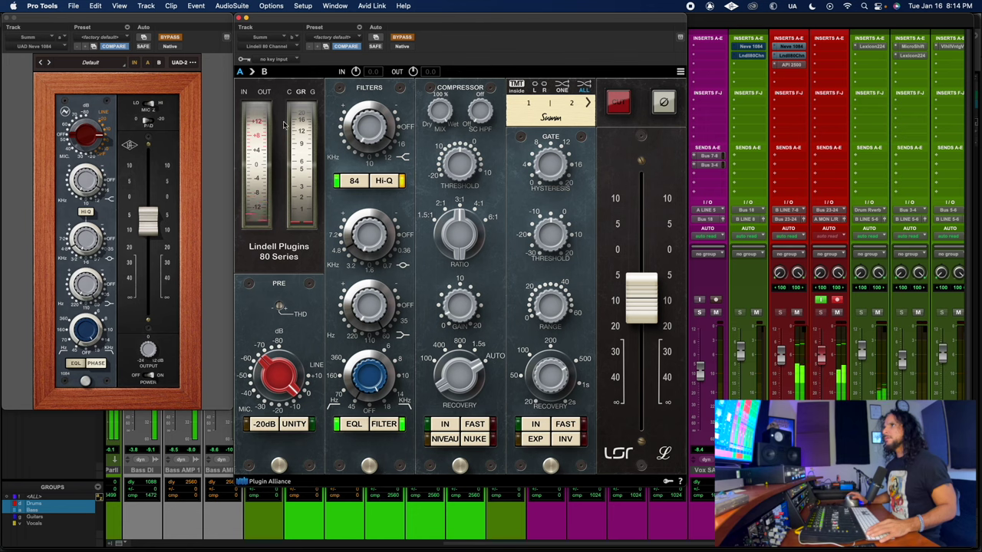
click(160, 38)
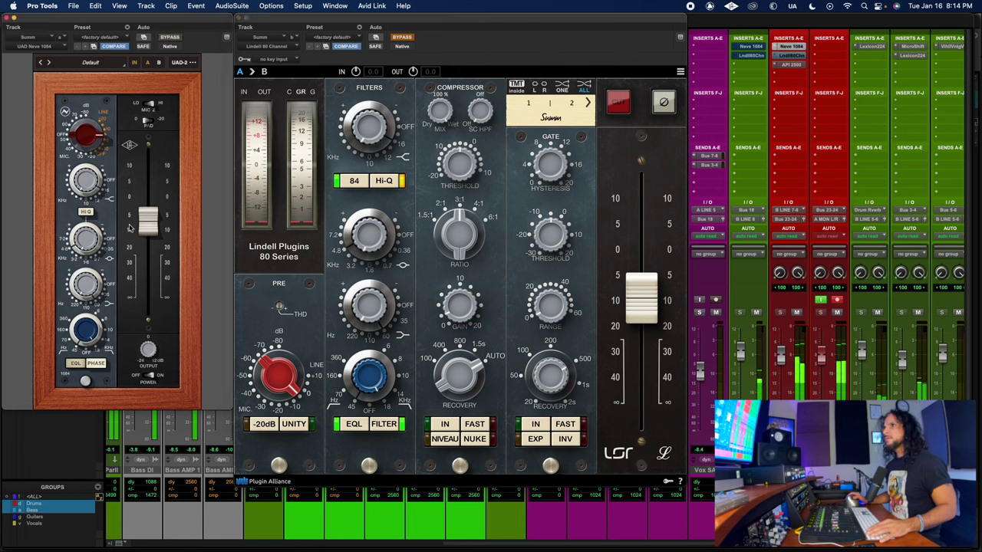
drag(151, 234, 150, 226)
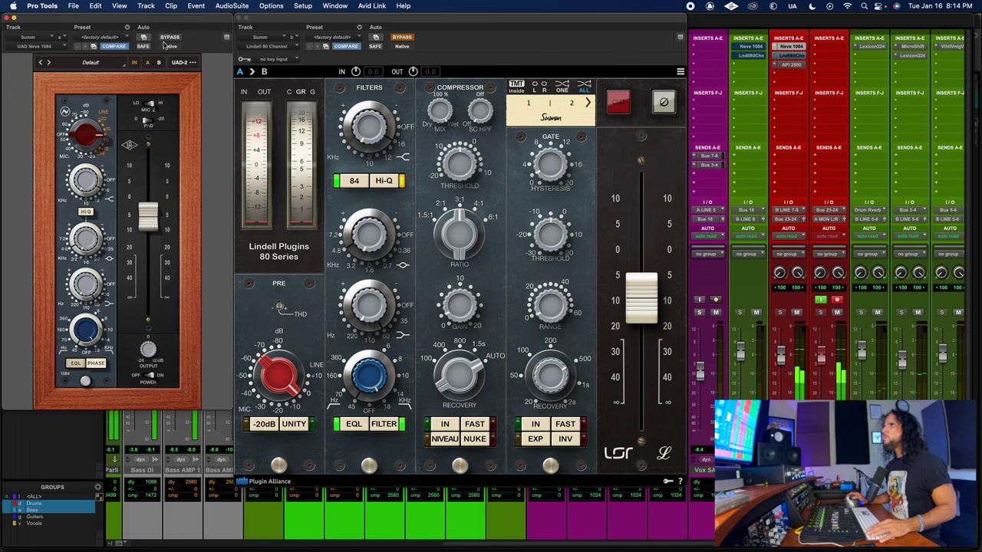
Switch the Summ track from the Neve 1084 to the Lindell 80 and nudge the Lindell's fader up to about -9 dB
click(170, 37)
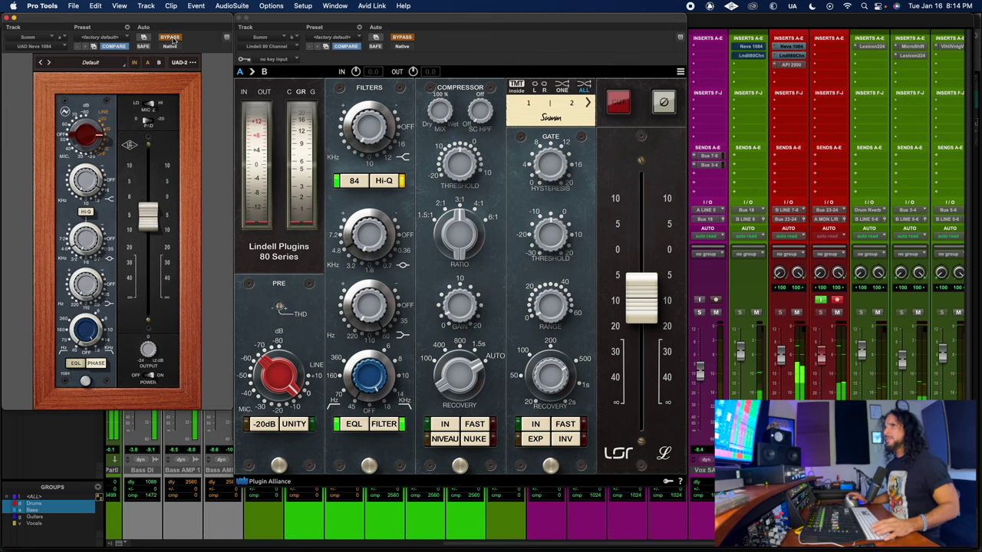
click(402, 38)
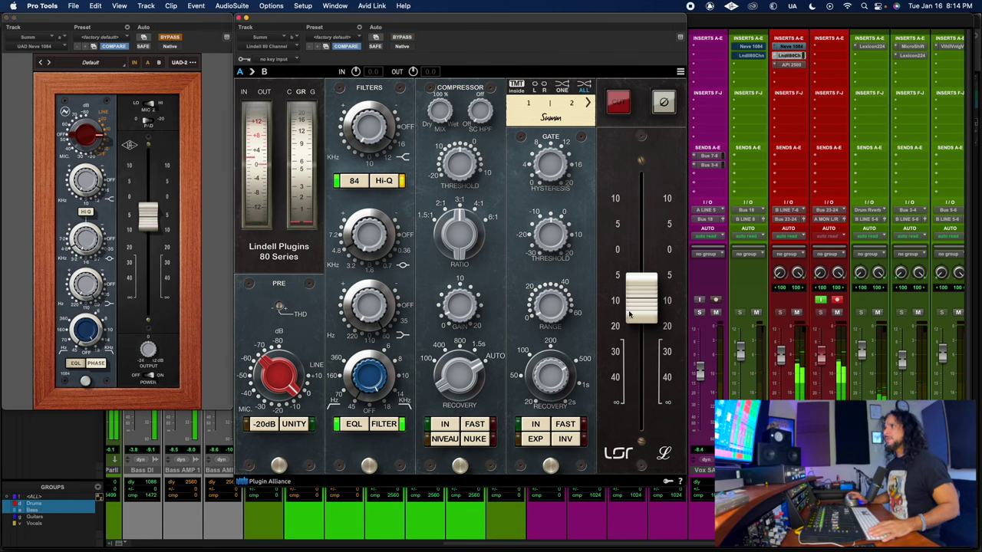
drag(630, 313, 630, 312)
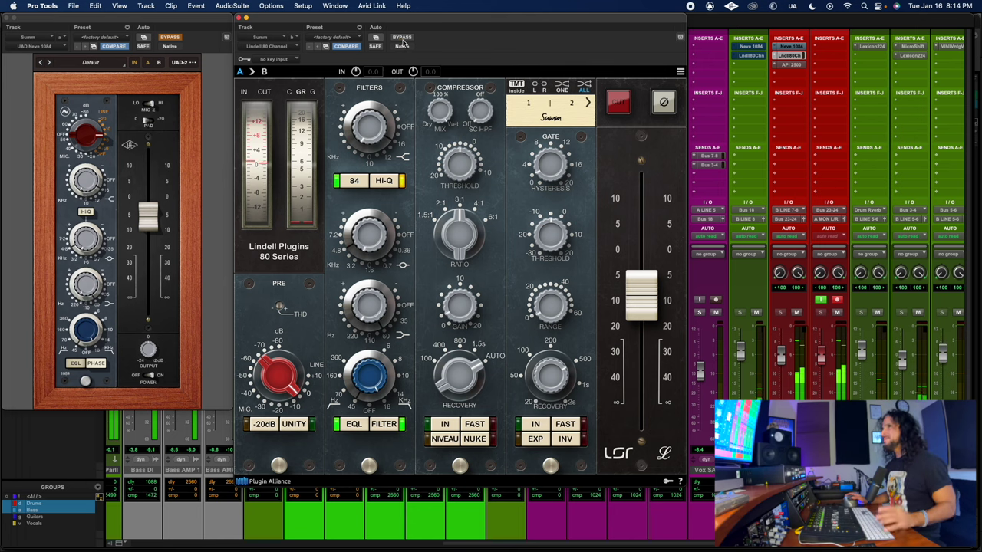
Compare the Neve 1084 and Lindell 80 on the Summ track during playback by engaging each in turn, finishing with both bypassed
click(180, 38)
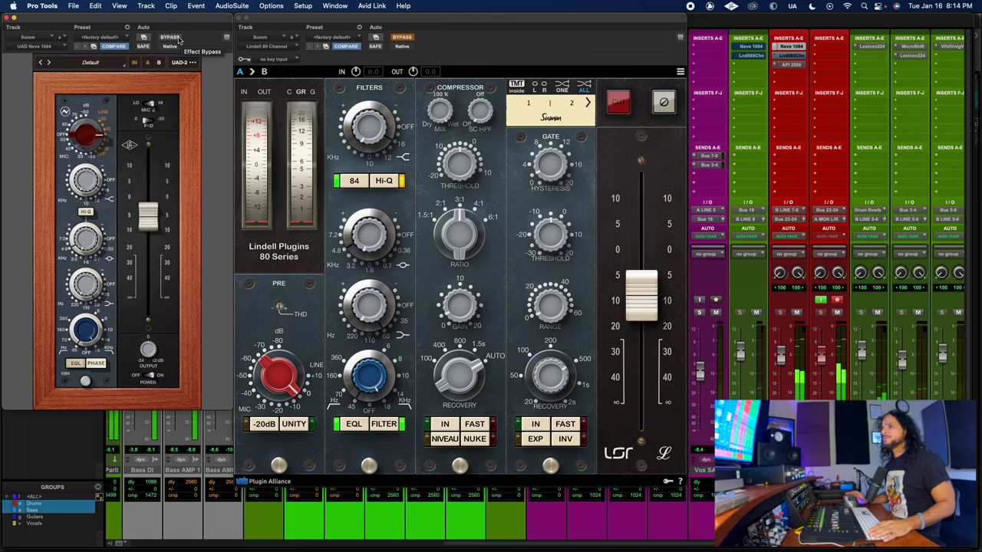
click(178, 40)
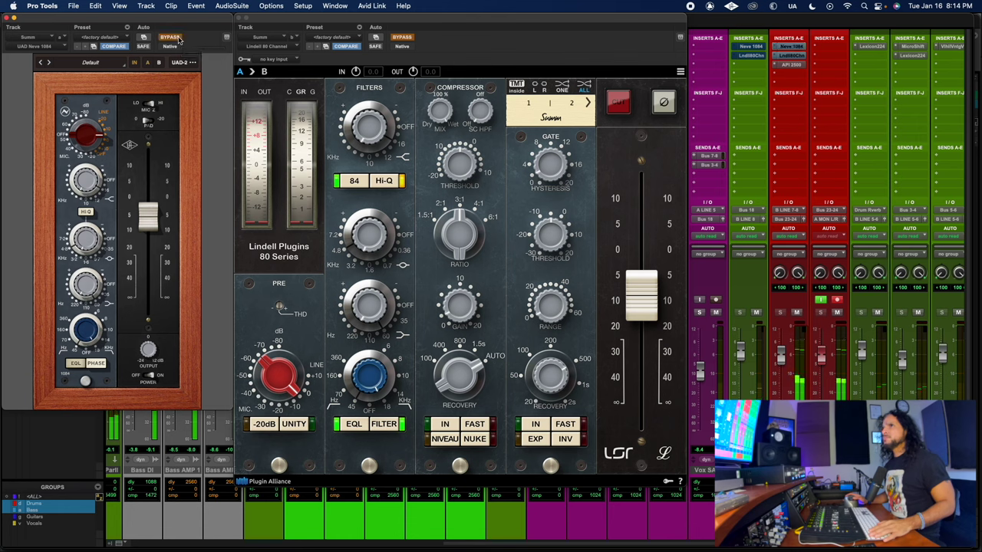
click(400, 40)
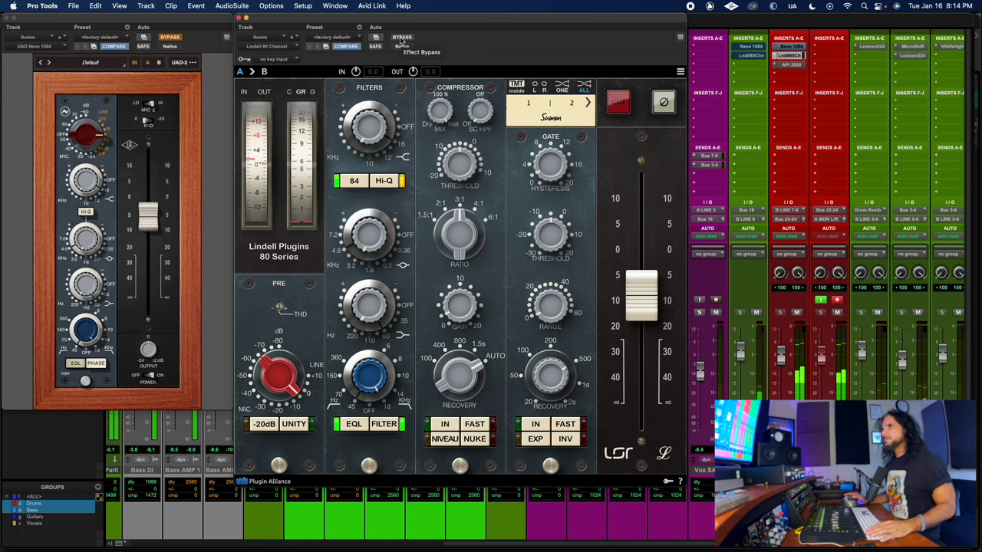
click(401, 38)
click(173, 39)
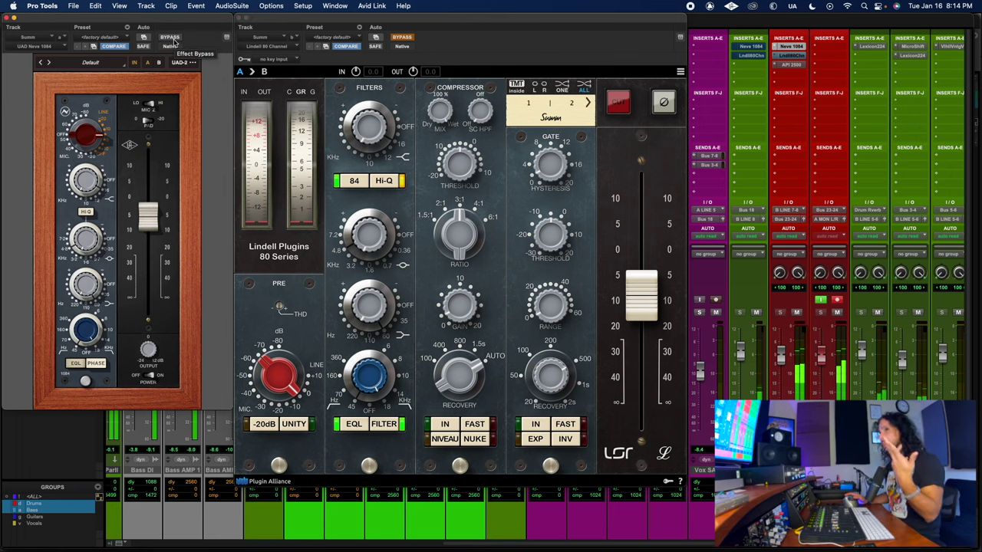
click(174, 38)
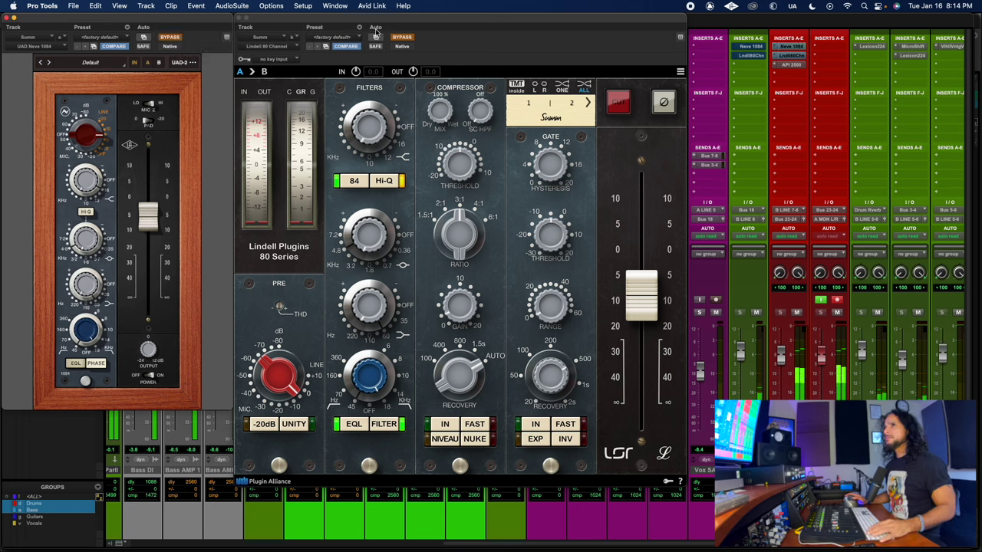
click(398, 39)
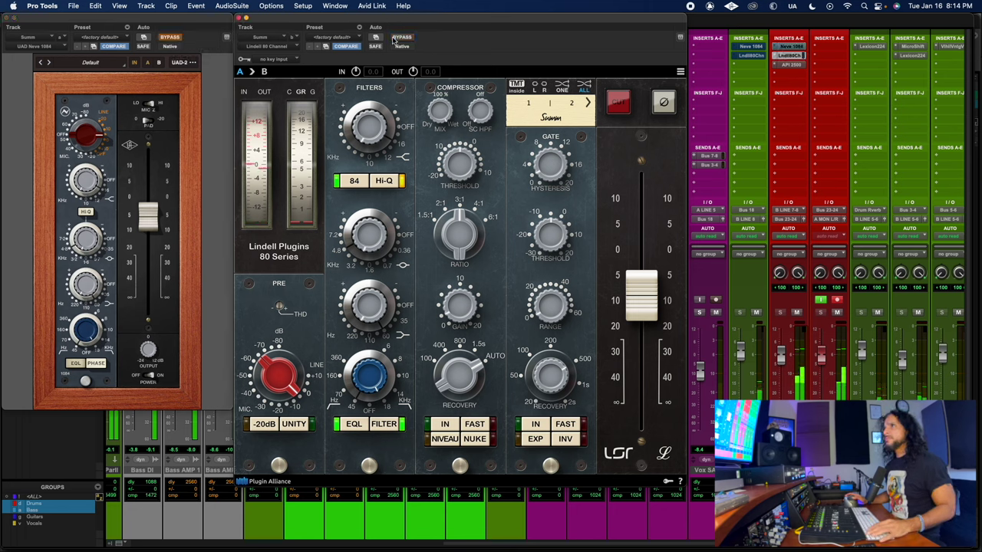
click(395, 40)
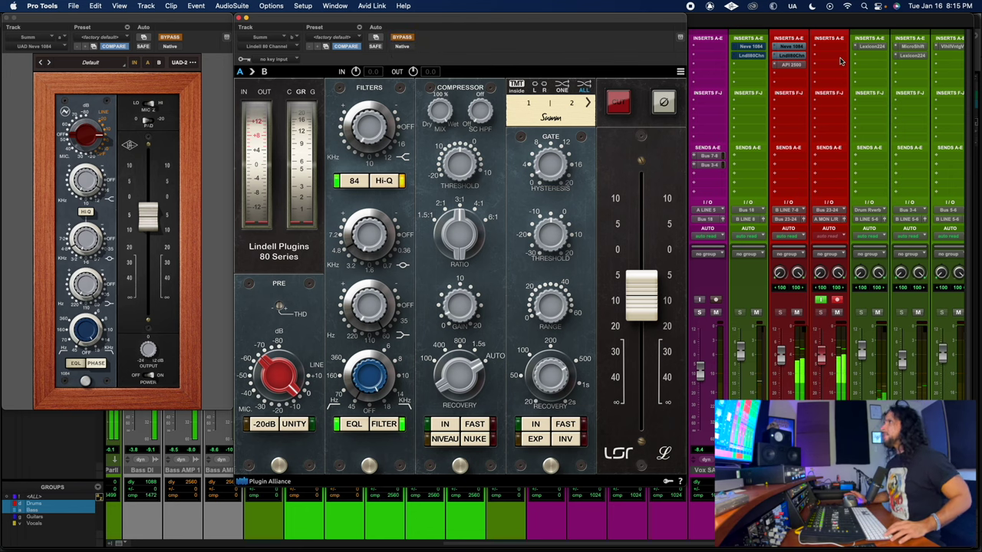
Audition the Neve 1084 on the Summ track during playback, bypass it and leave only the Lindell 80 engaged
right_click(802, 48)
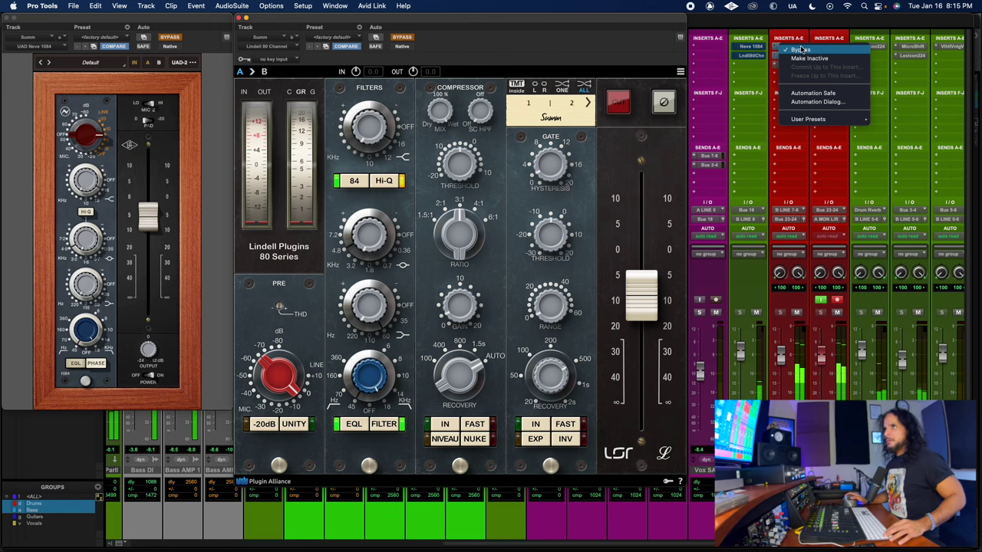
click(801, 49)
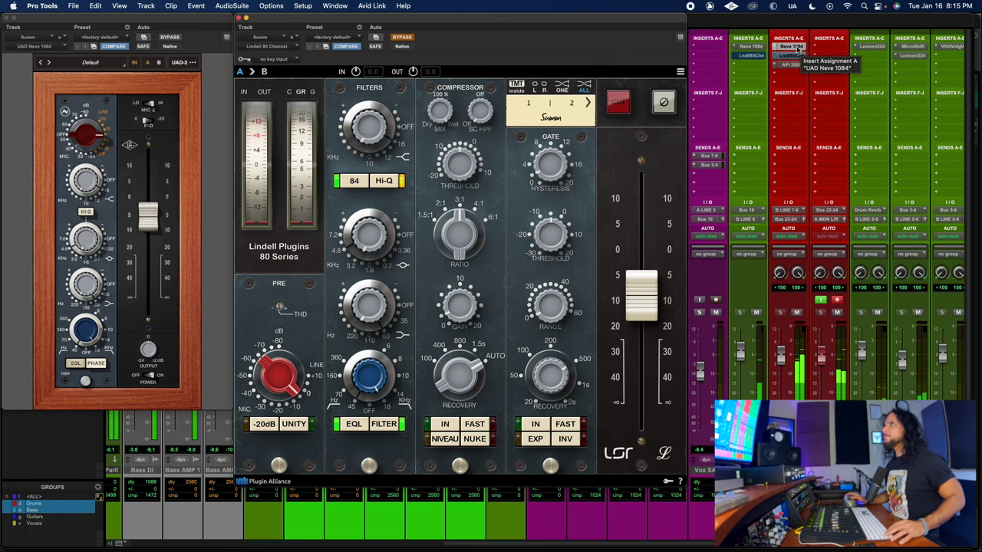
right_click(798, 50)
click(800, 51)
right_click(798, 49)
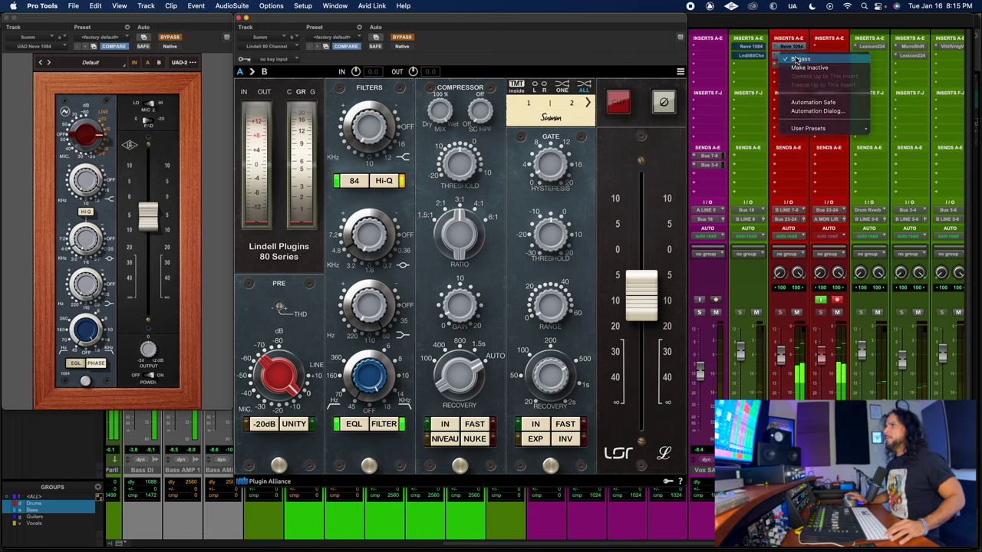
click(795, 58)
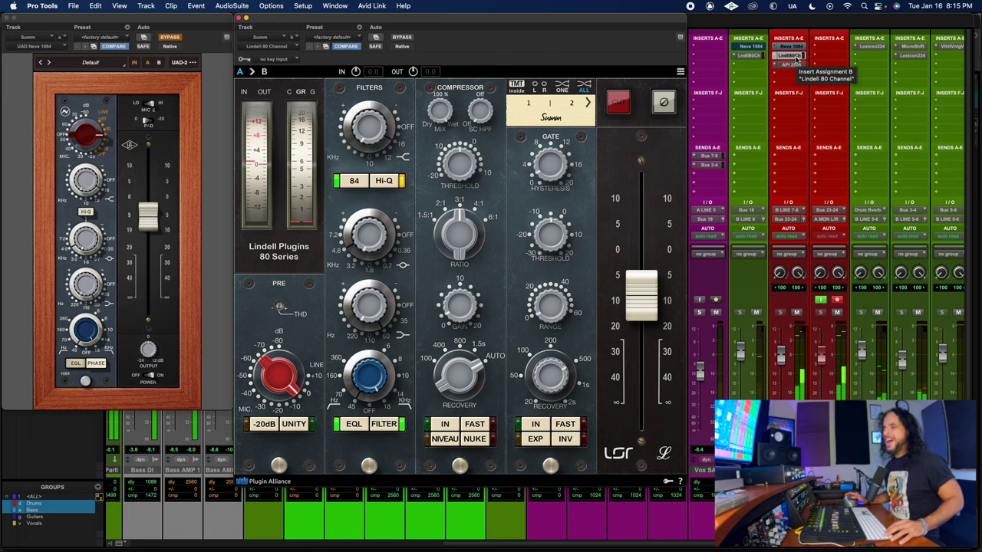
Bypass the Summ track's Lindell 80 and engage its Neve 1084 to hear the Neve during playback
click(796, 58)
click(796, 58)
click(798, 45)
click(799, 46)
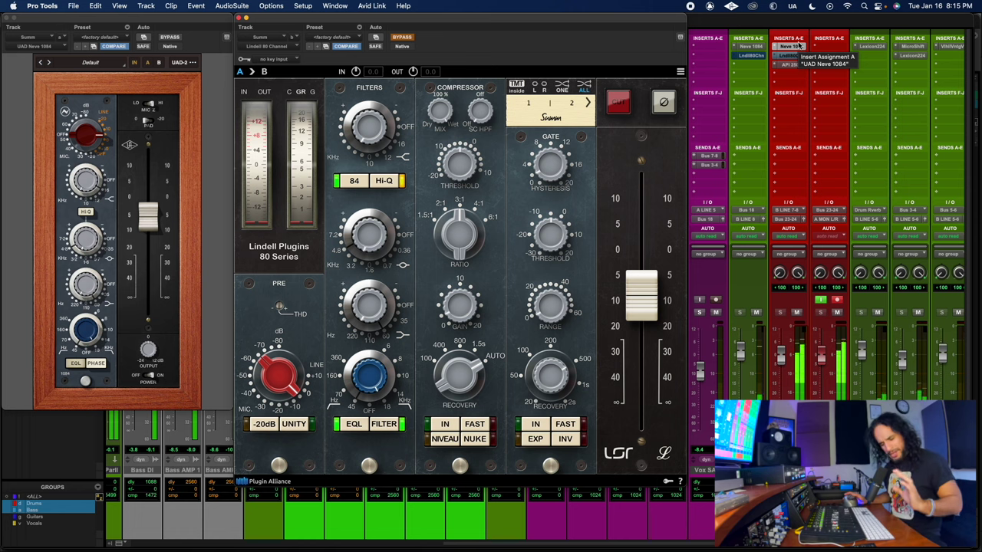
Audition the Lindell 80 on the Summ track in place of the Neve 1084, and return to the Neve alone
click(800, 46)
key(Escape)
click(798, 56)
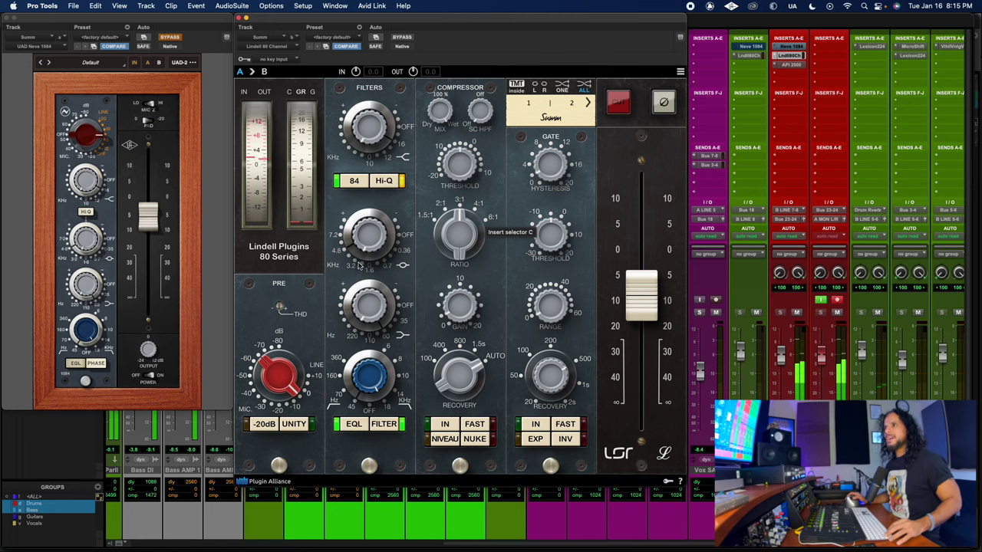
right_click(790, 57)
key(Escape)
right_click(791, 51)
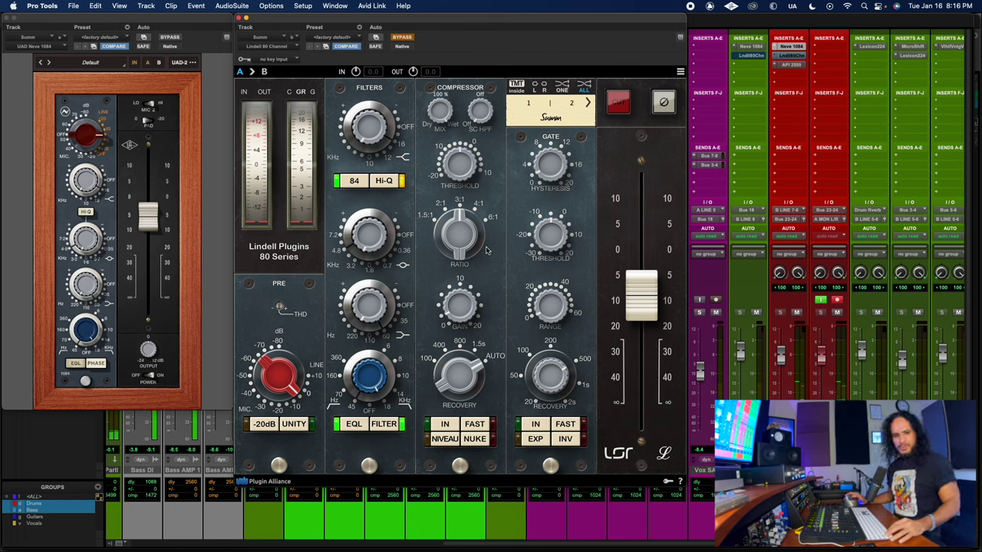
Compare the Summ track's Lindell 80, Neve 1084 and Lindell 80 again during playback, with only one engaged at a time
click(291, 42)
click(393, 38)
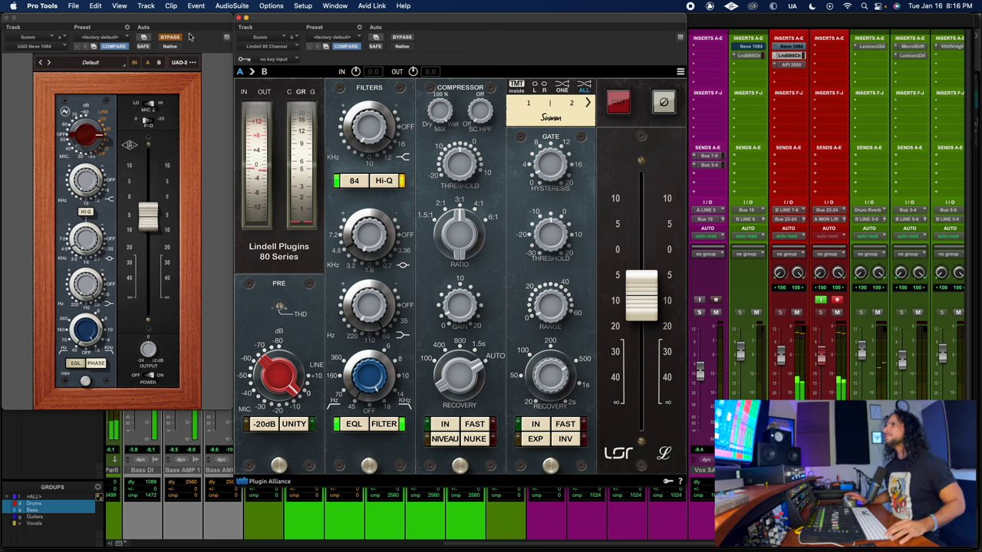
click(398, 37)
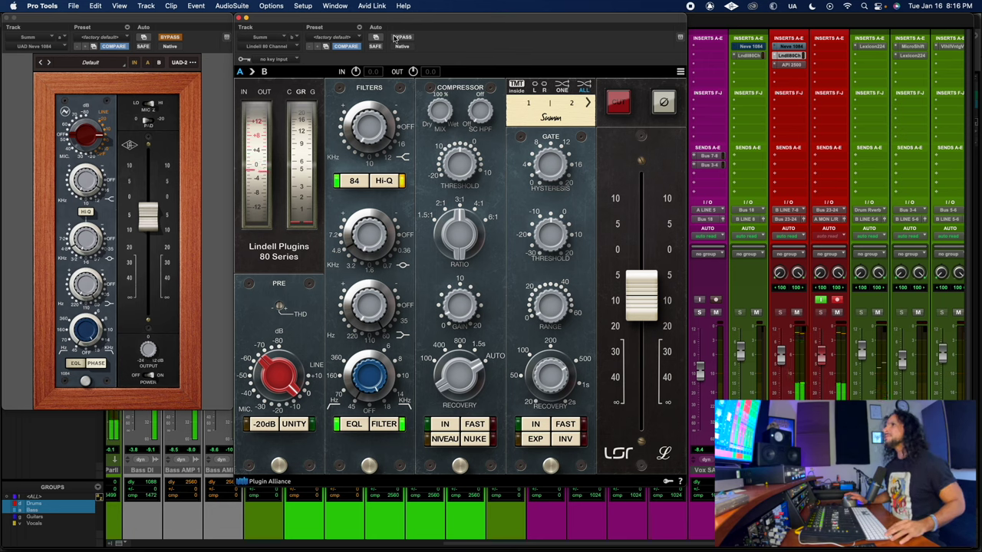
click(173, 39)
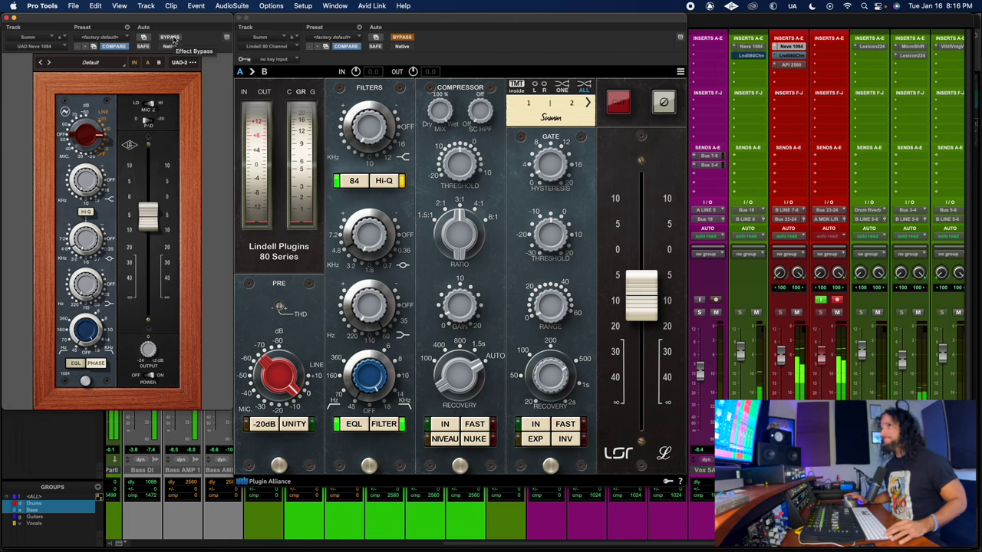
click(171, 37)
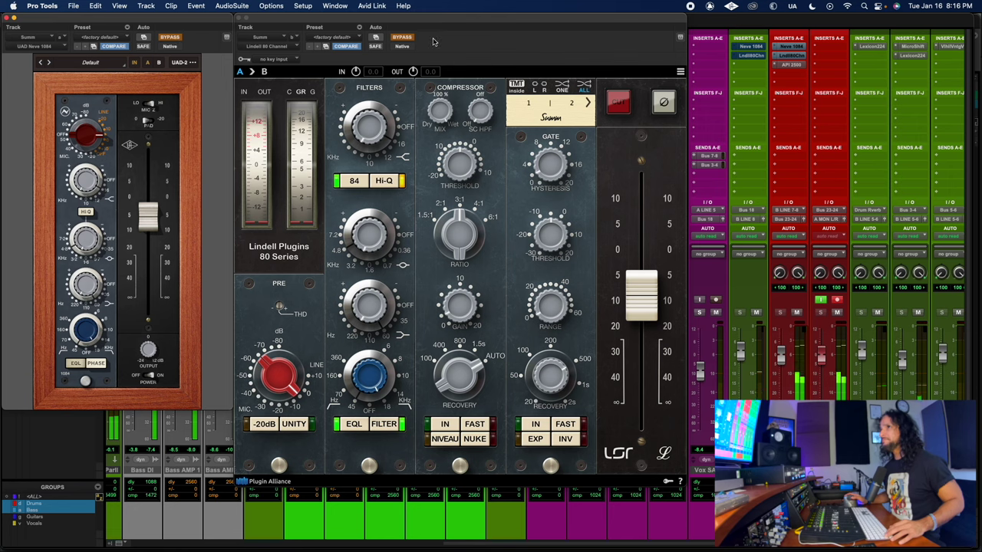
click(401, 37)
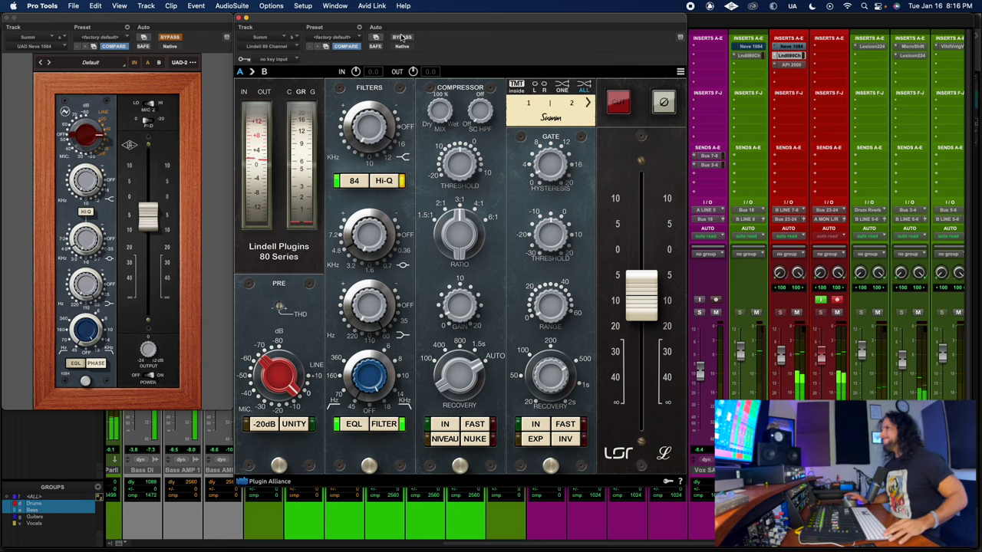
Alternate twice between the Neve 1084 and Lindell 80 on the Summ track during playback, finishing with only the Lindell engaged
click(403, 37)
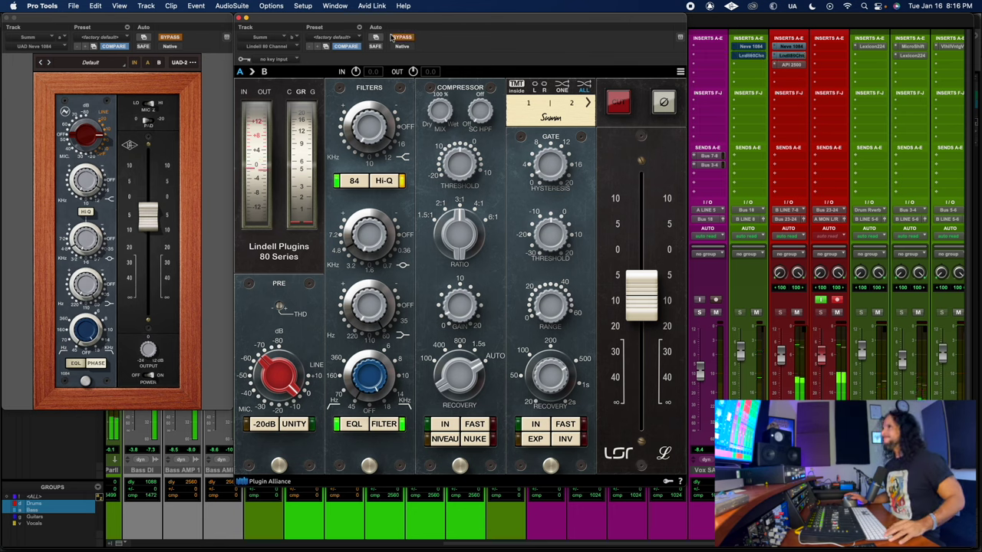
click(172, 38)
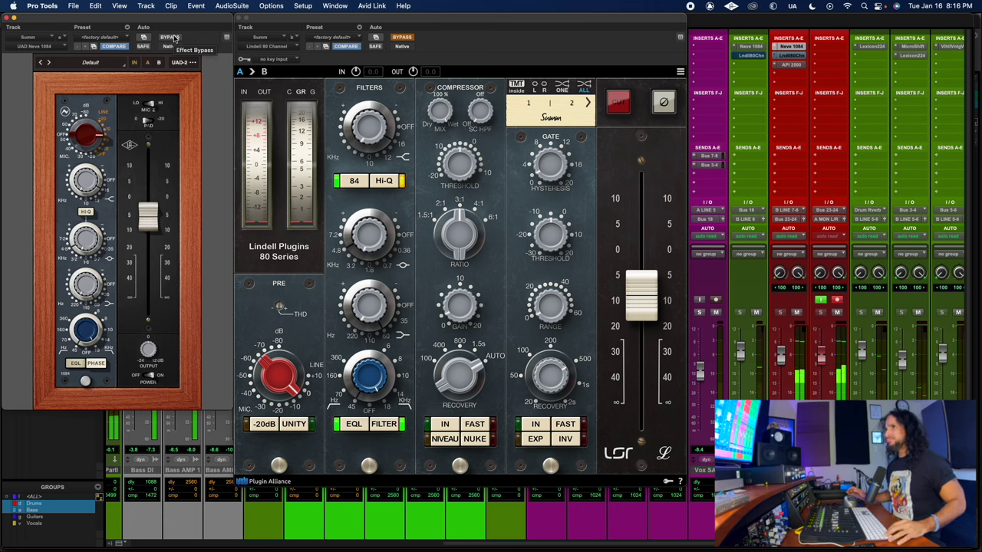
click(174, 38)
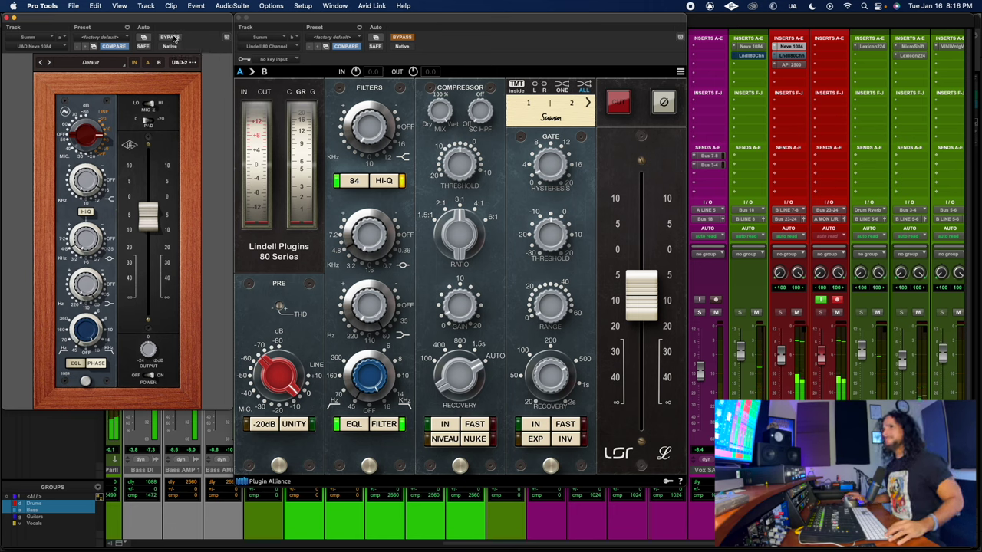
click(407, 37)
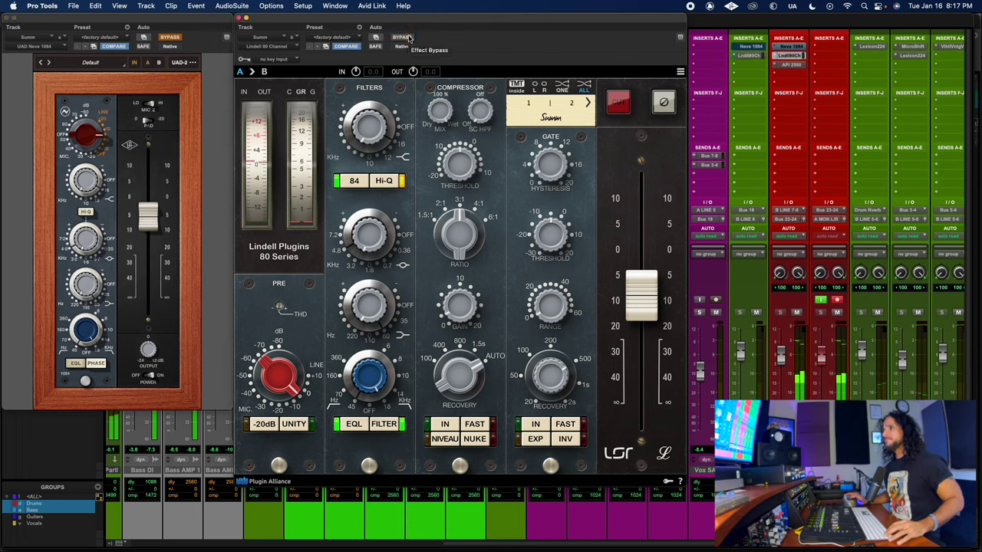
click(407, 36)
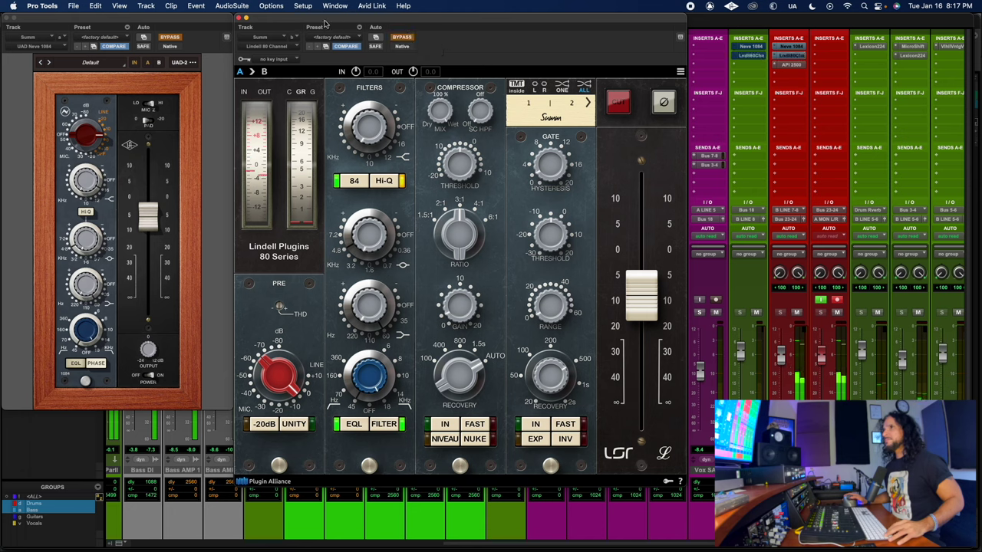
click(174, 39)
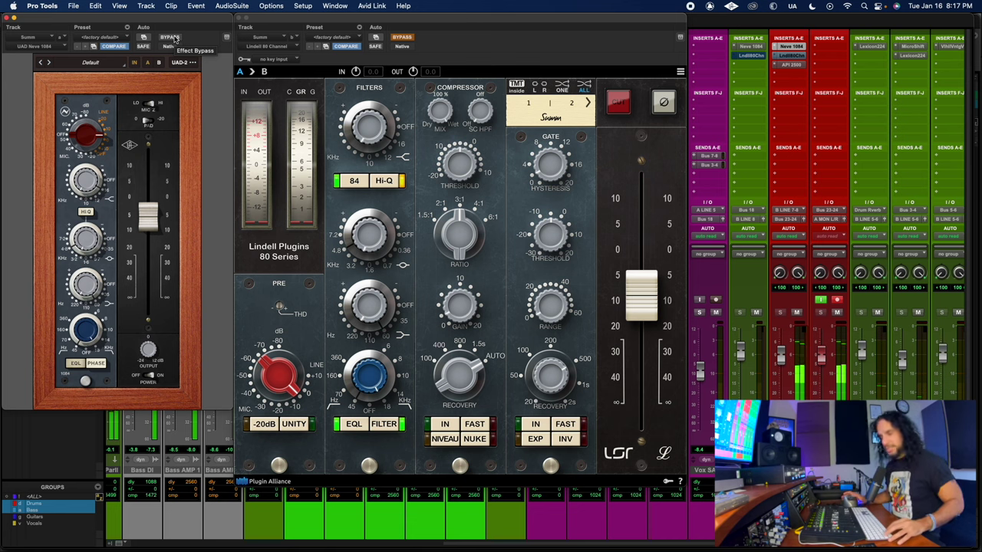
click(170, 37)
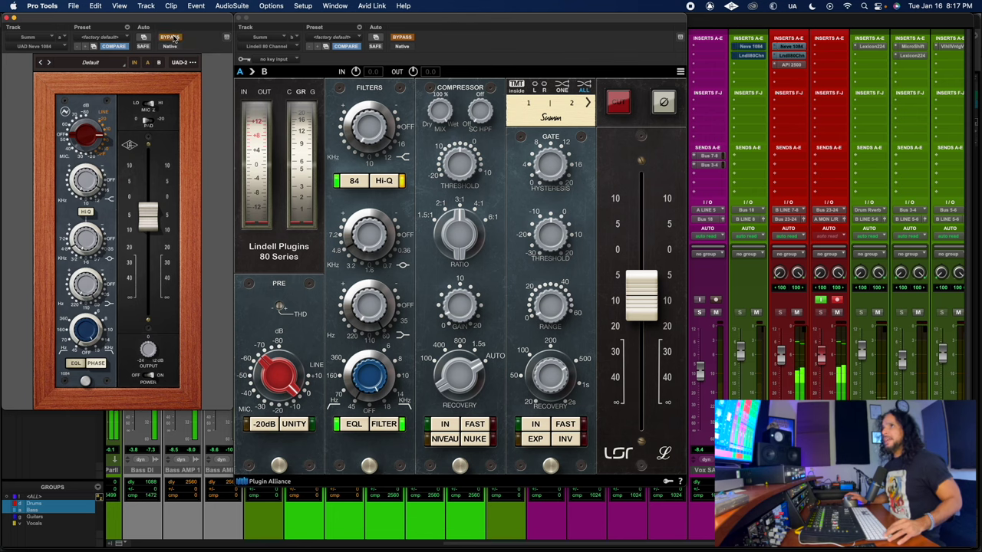
click(402, 37)
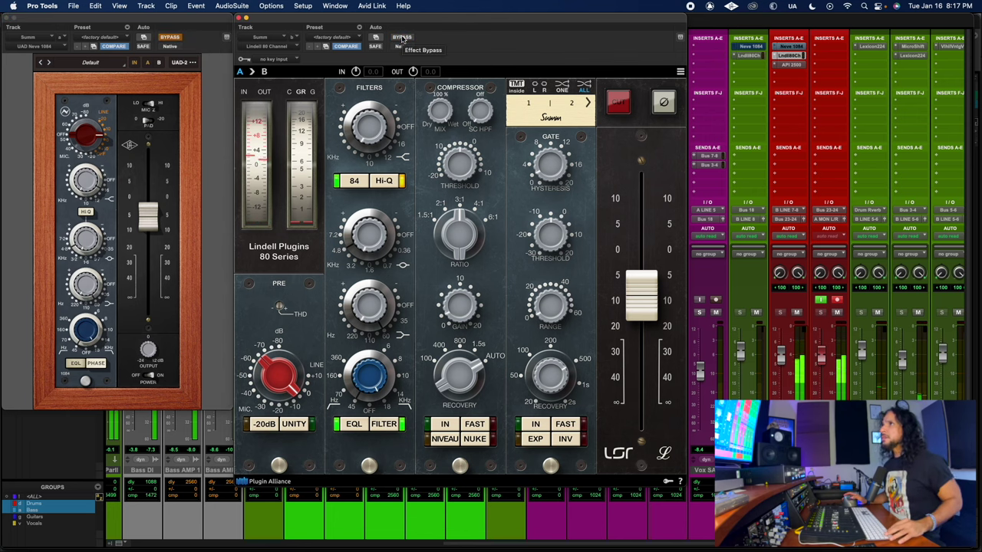